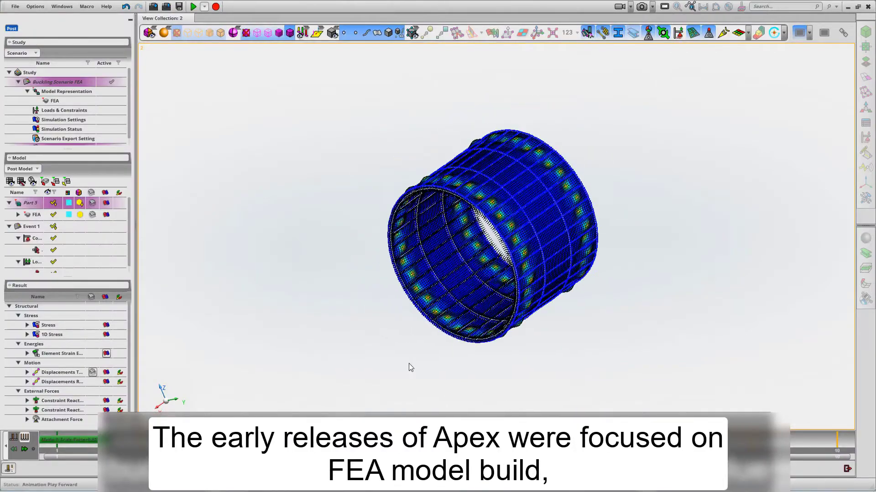
Step: Zoom to the cylinder's lower edge and give the weld surface the Weld section at -2.5 mm offset
drag(410, 364, 481, 303)
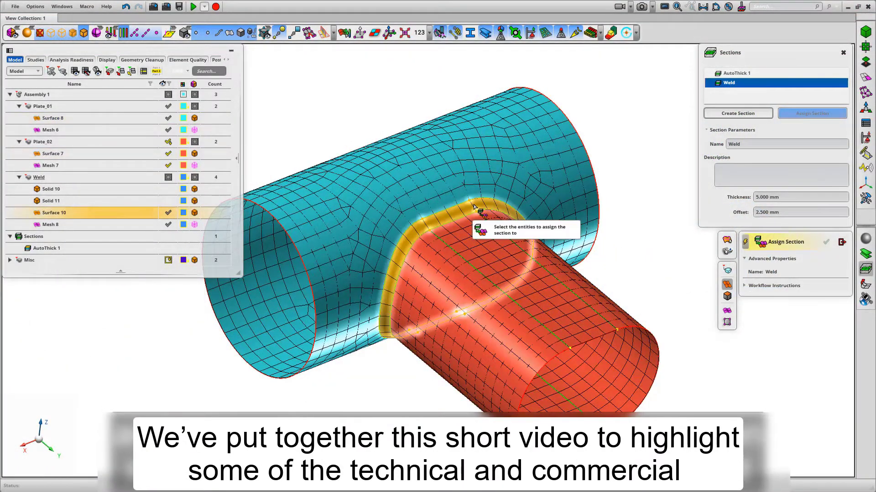
click(476, 207)
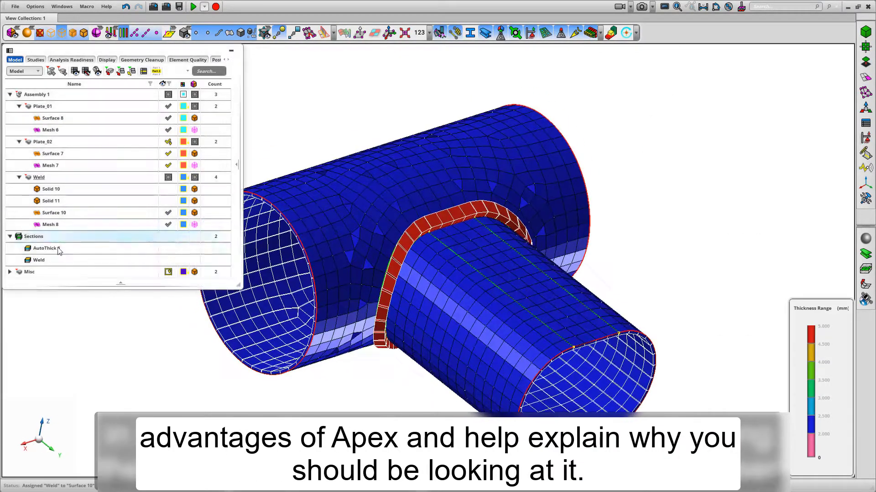
double_click(39, 260)
click(287, 152)
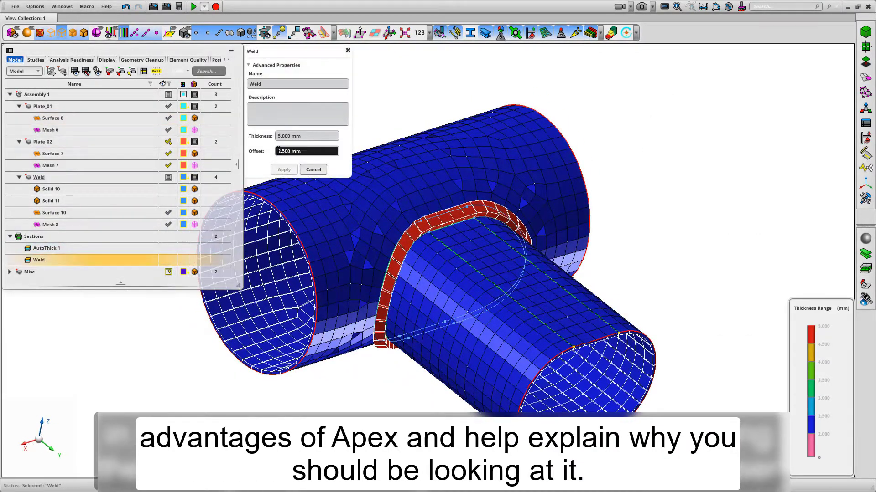
text(-)
click(283, 171)
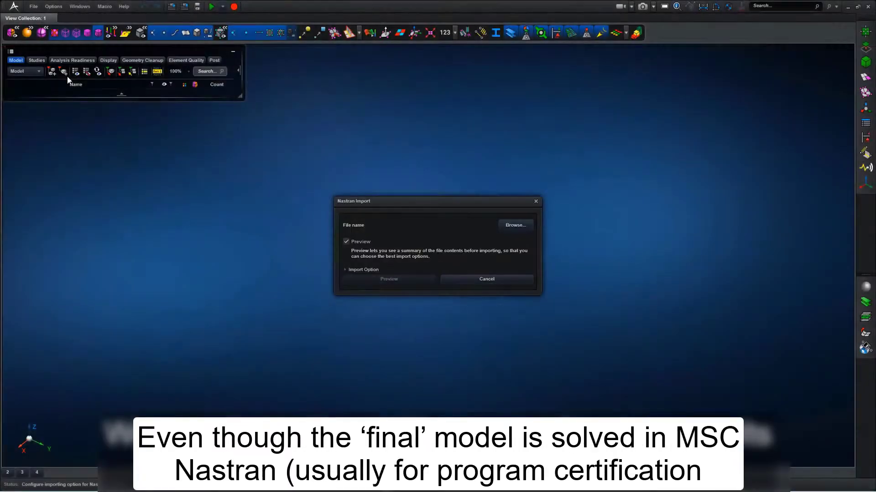
Step: Preview and import the GFEM_Model_Only.bdf Nastran wing model
click(508, 227)
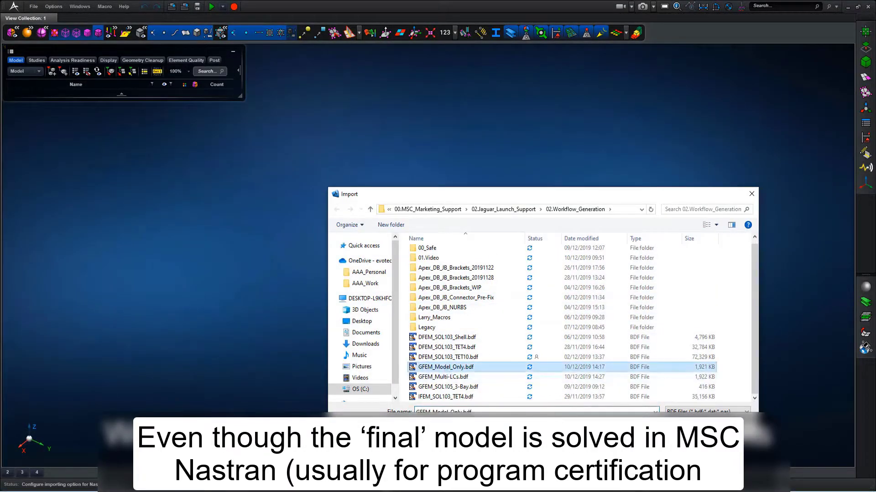
double_click(451, 376)
click(390, 278)
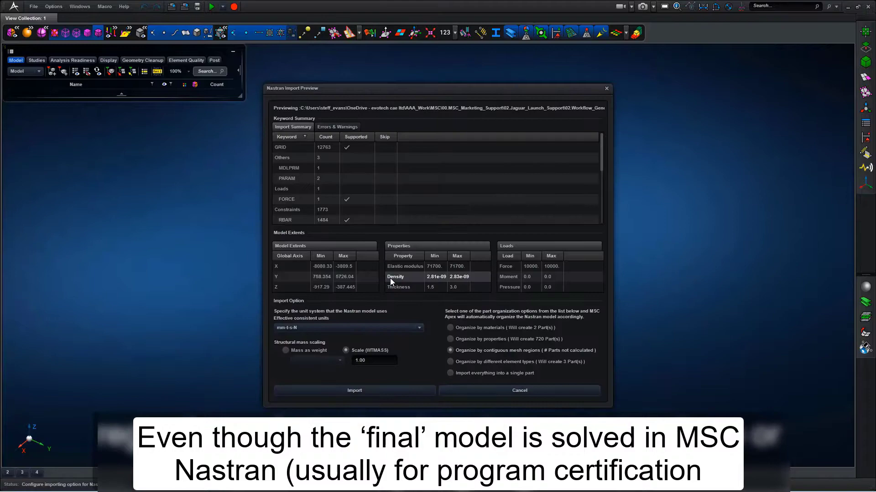
click(374, 388)
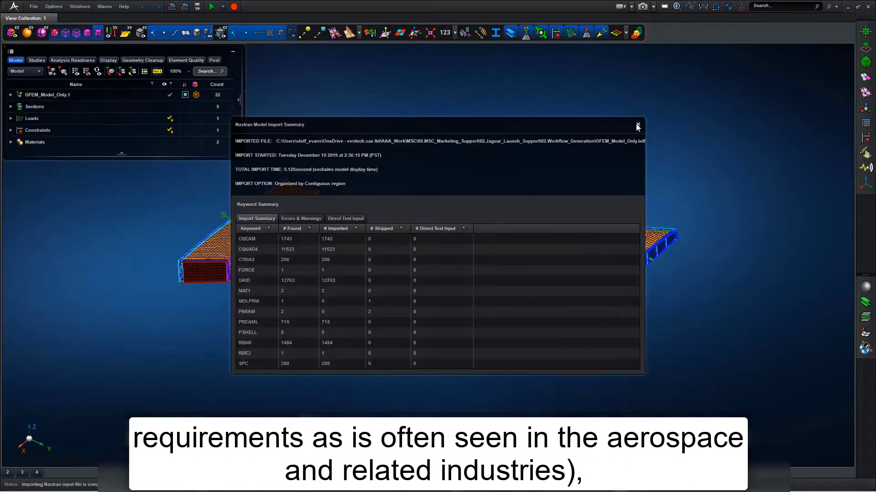
Step: Delete the imported wing model's loads and constraints
click(639, 124)
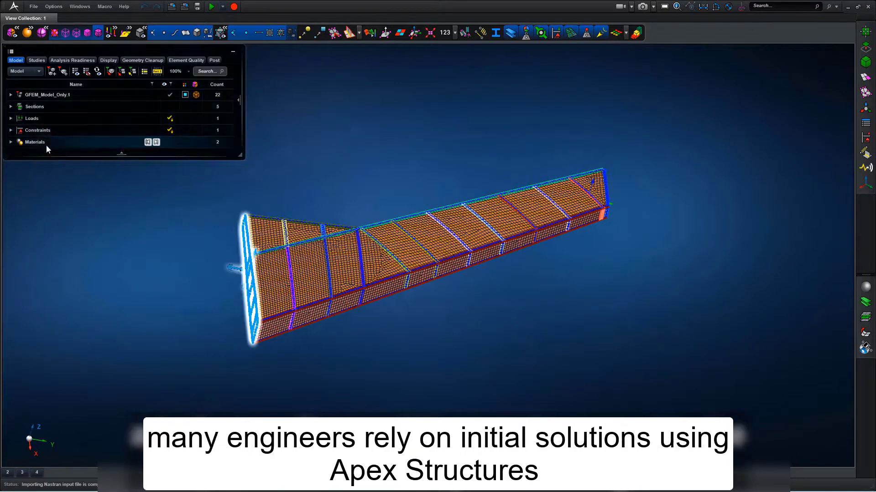
ctrl+click(34, 130)
key(Delete)
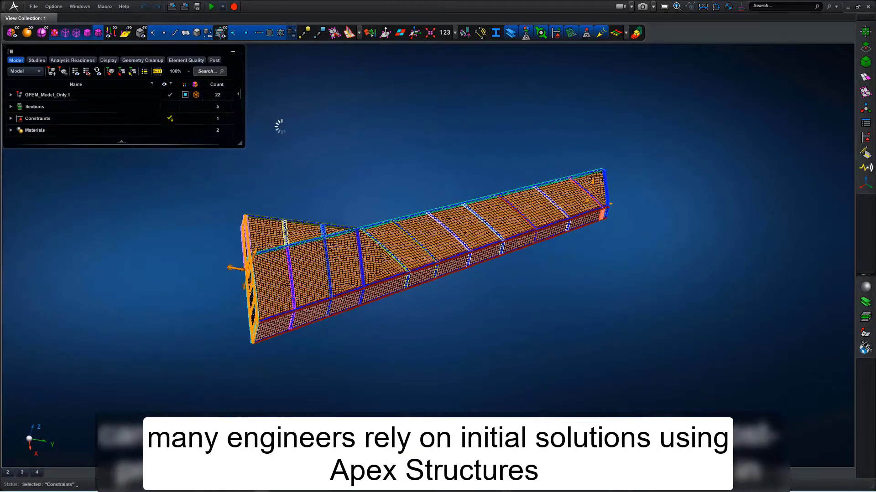
Step: Place the wing model in an analysis scene and collapse the static scenarios in Studies
right_click(48, 92)
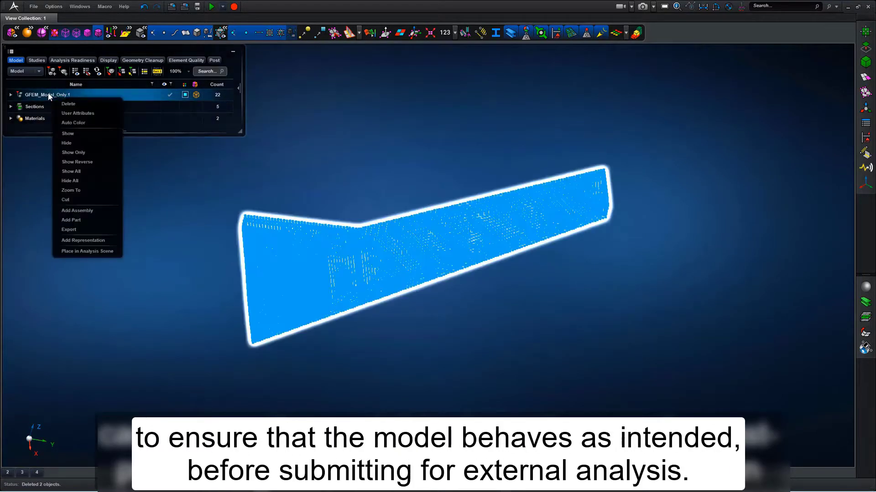
click(81, 250)
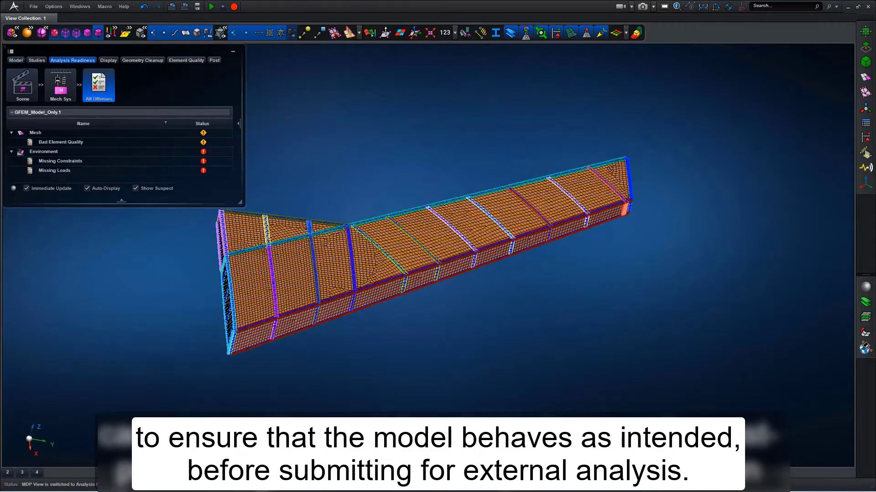
click(36, 60)
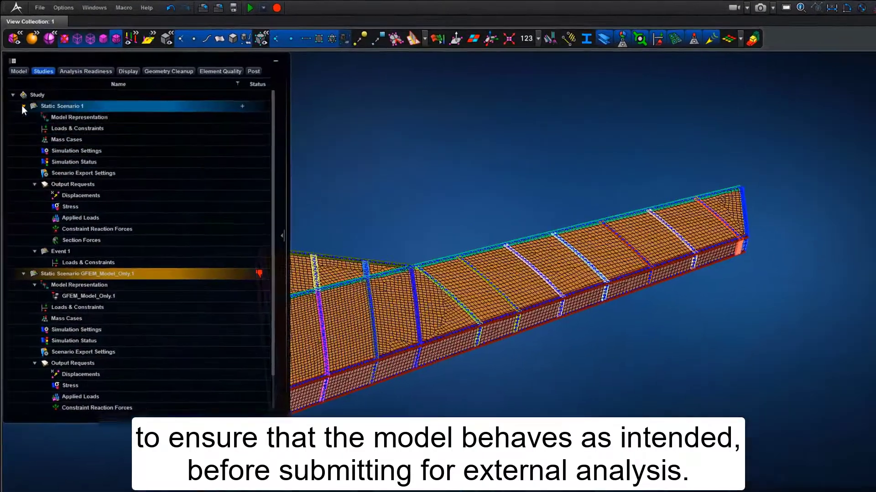
click(21, 105)
click(25, 127)
Step: Import Nastran results into the GFEM scenario in mm-t-s-N units, replacing existing events
right_click(82, 131)
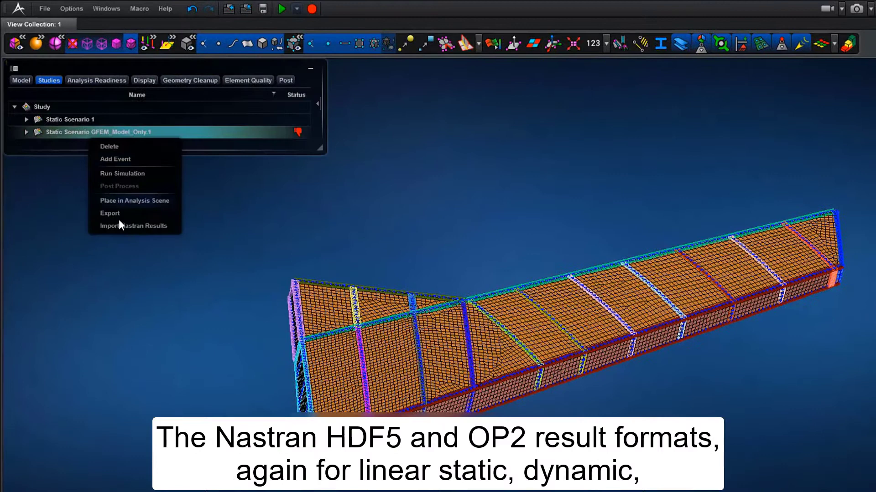
click(121, 225)
click(579, 369)
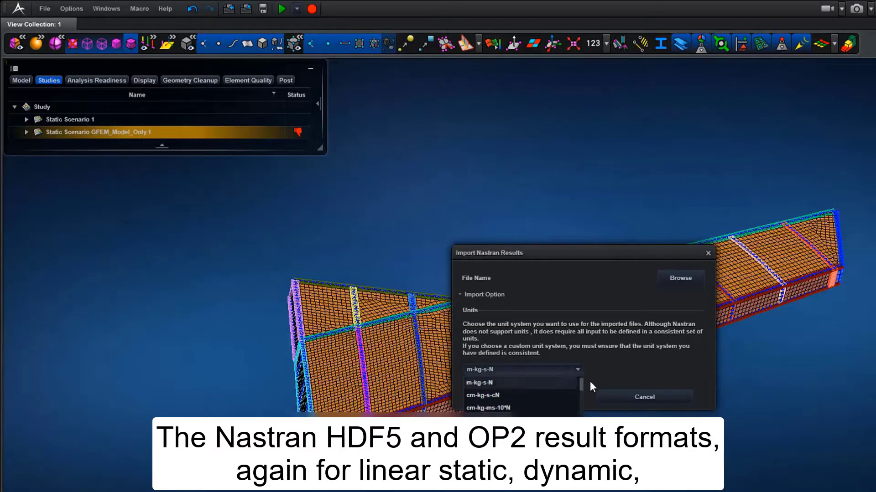
drag(581, 385, 581, 403)
click(548, 402)
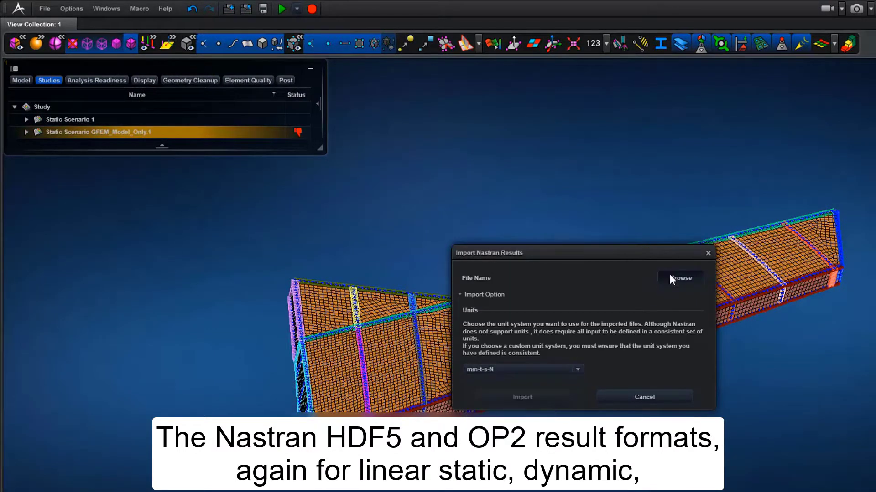
click(670, 275)
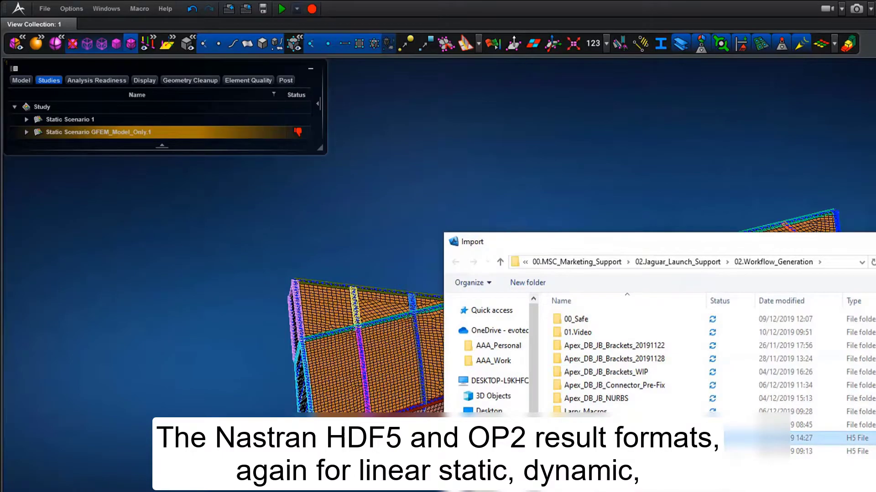
key(Return)
click(526, 396)
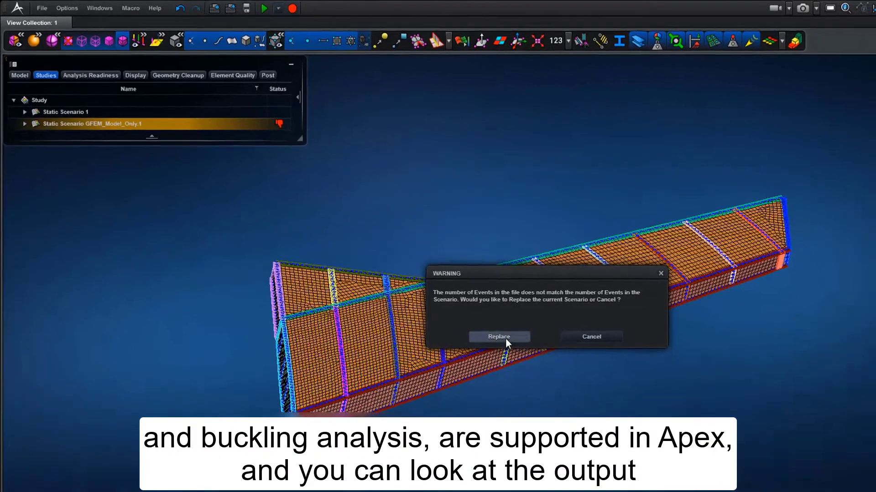
click(506, 338)
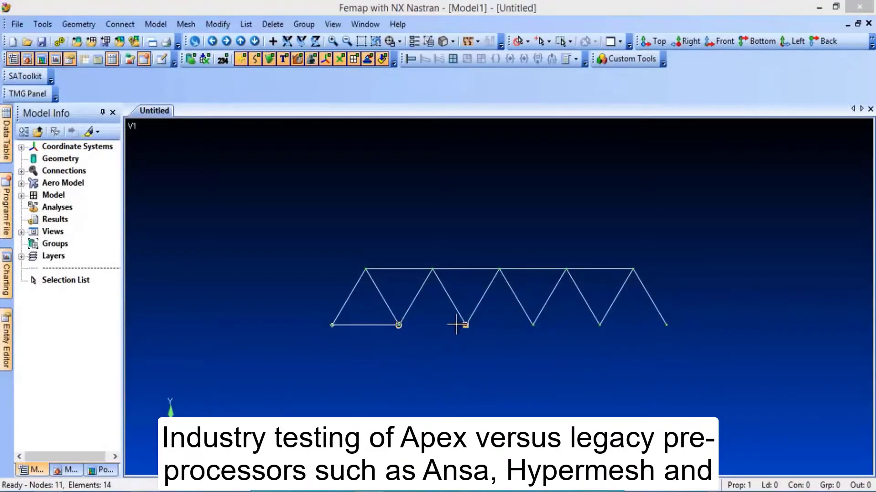
Step: Create the bottom chord line element between the two bottom truss nodes
click(465, 324)
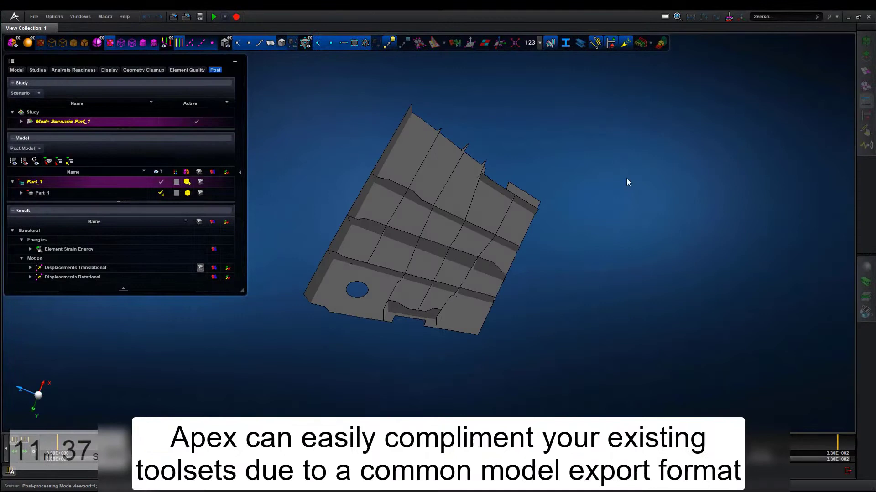
Step: Hide the model browser and fringe settings, and animate vibration modes 2 and 3
click(234, 61)
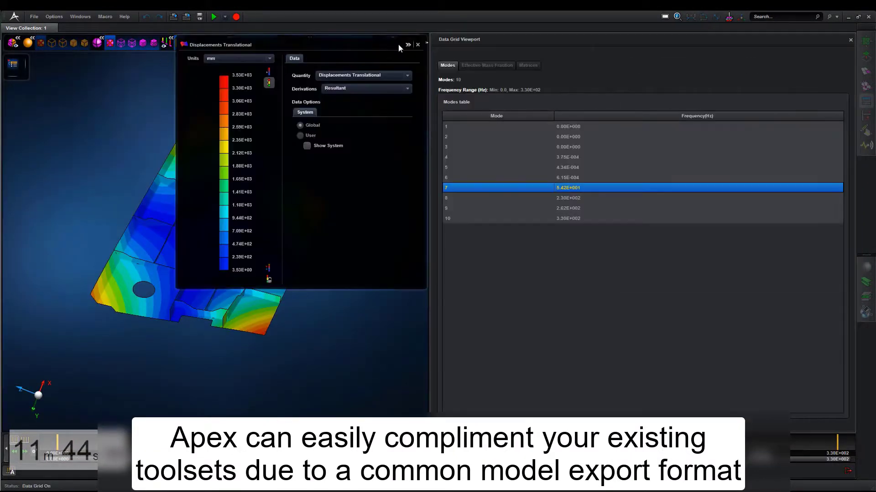
click(407, 45)
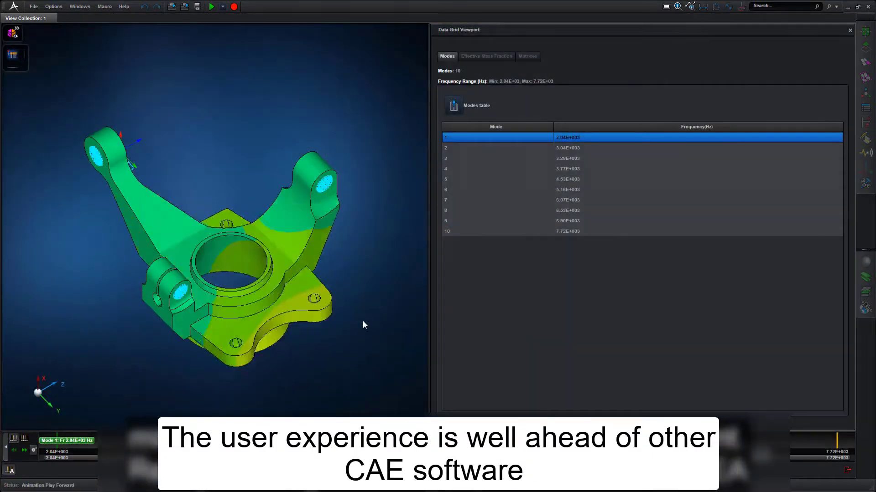
click(447, 149)
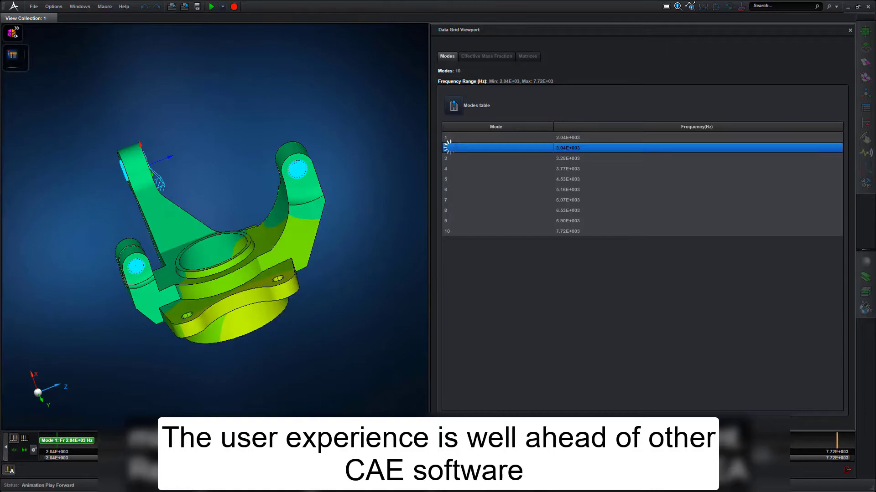
click(447, 158)
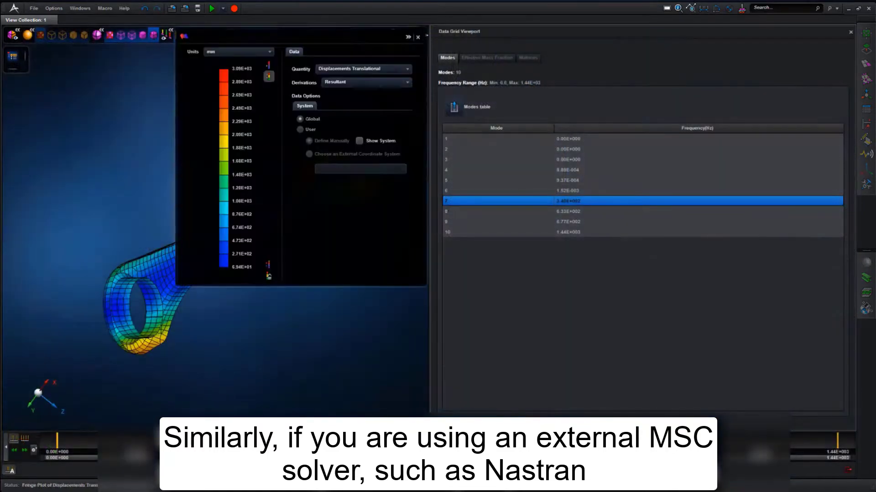
click(418, 37)
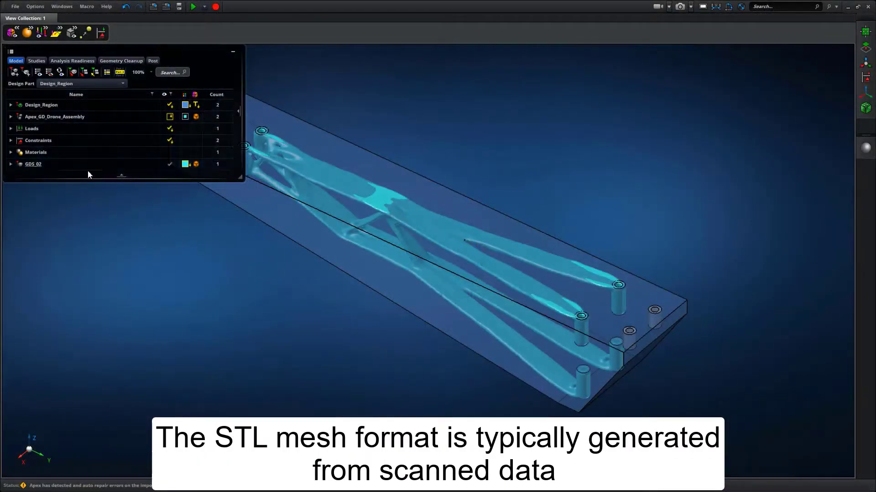
Step: Show only the GDS_02 mesh, restore its blue colour, and redisplay the Design_Region box
right_click(47, 164)
click(65, 205)
mouse_move(326, 276)
middle_down()
mouse_move(436, 286)
mouse_move(402, 238)
middle_up()
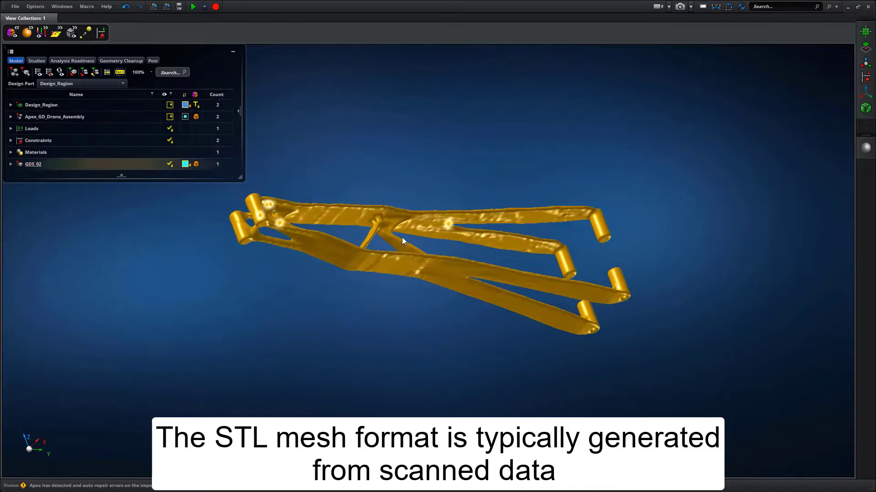
scroll(431, 316, up, 5)
mouse_move(451, 128)
middle_down()
mouse_move(399, 133)
mouse_move(382, 158)
mouse_move(441, 144)
middle_up()
scroll(442, 145, down, 5)
middle_drag(438, 81, 360, 135)
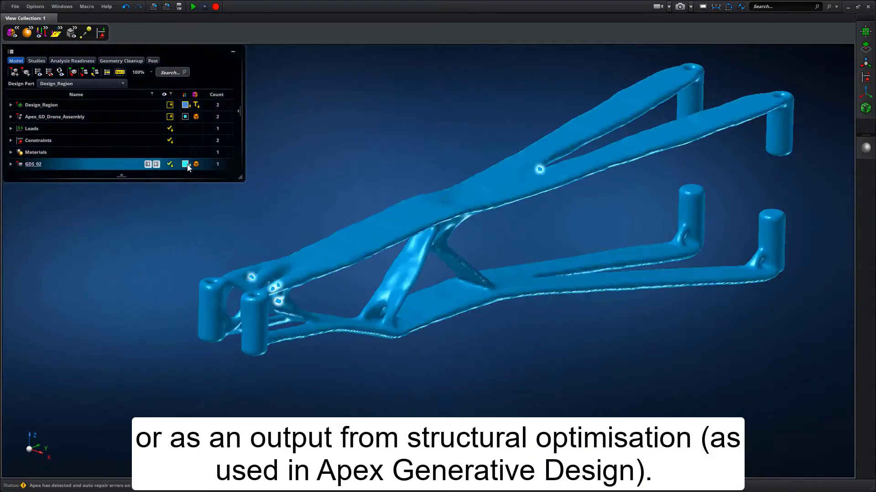
click(185, 164)
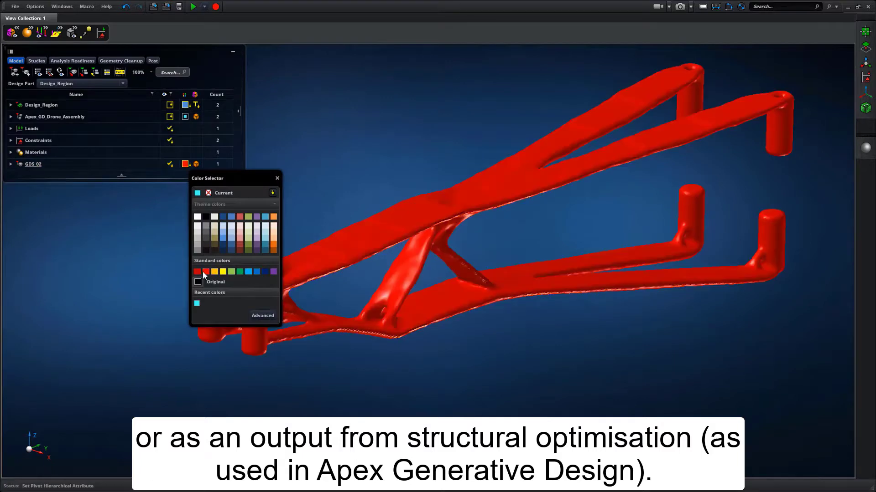
click(249, 272)
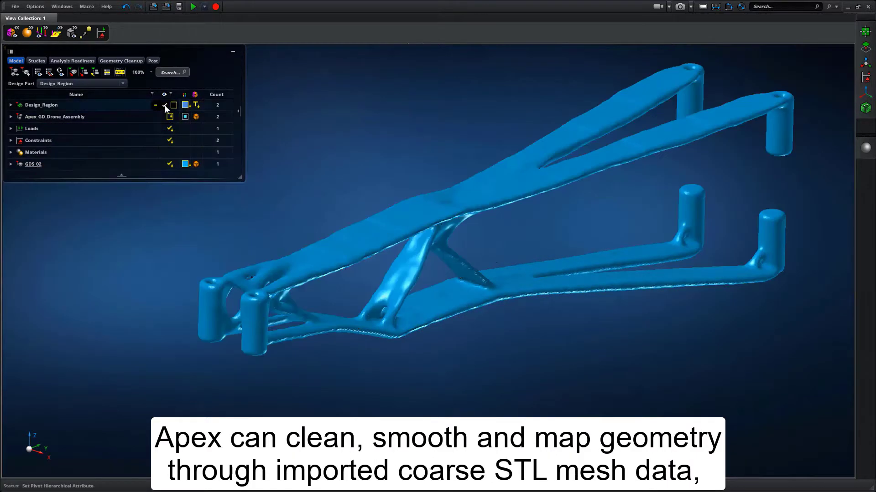
click(166, 106)
Step: View the bracket surface close up along X, then fit and orbit the full model
mouse_move(389, 114)
right_down()
mouse_move(302, 115)
mouse_move(343, 110)
right_up()
click(30, 457)
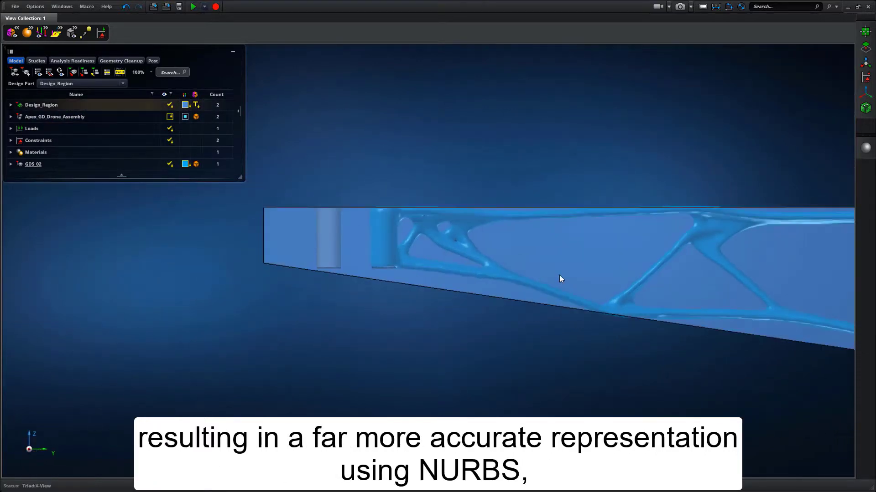
ctrl+right_drag(713, 238, 713, 237)
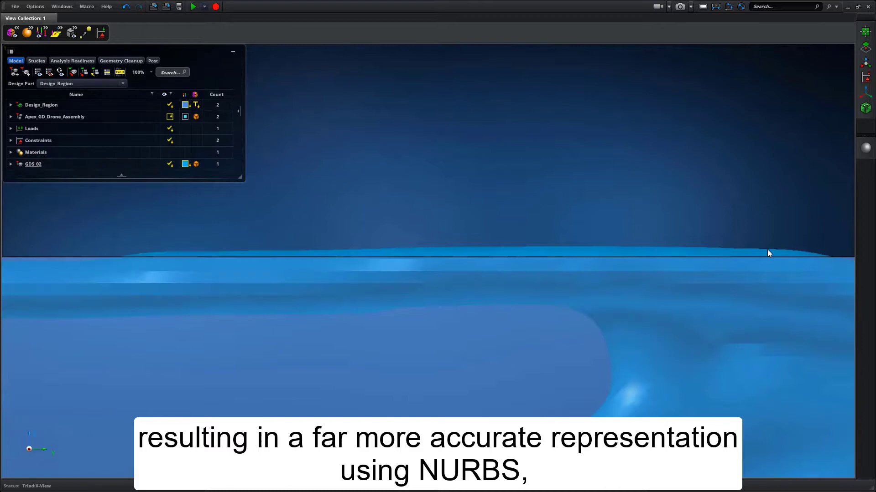
key(f)
scroll(716, 246, up, 5)
mouse_move(588, 172)
right_down()
mouse_move(509, 288)
mouse_move(573, 273)
mouse_move(572, 290)
mouse_move(583, 276)
right_up()
scroll(583, 277, up, 3)
key(f)
mouse_move(561, 117)
right_down()
mouse_move(596, 98)
mouse_move(606, 117)
right_up()
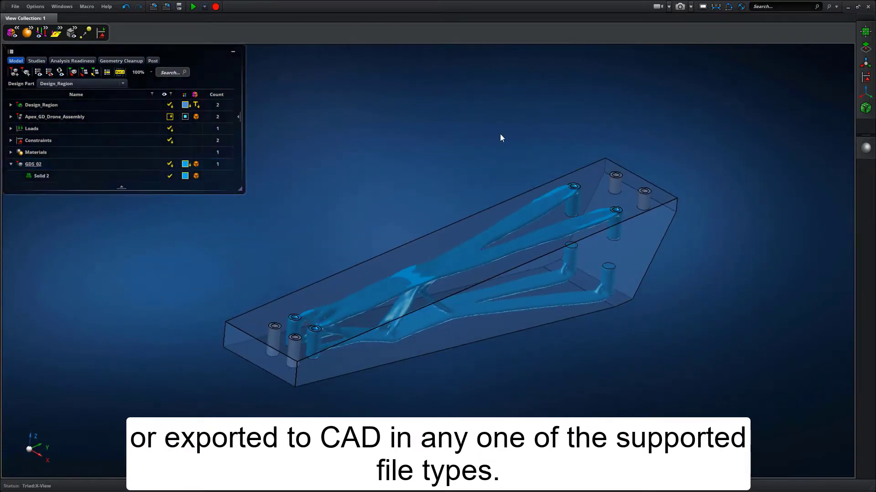
Step: Create facet topology and a faceted NURBS body from the tray mesh, setting the feature angle
click(865, 47)
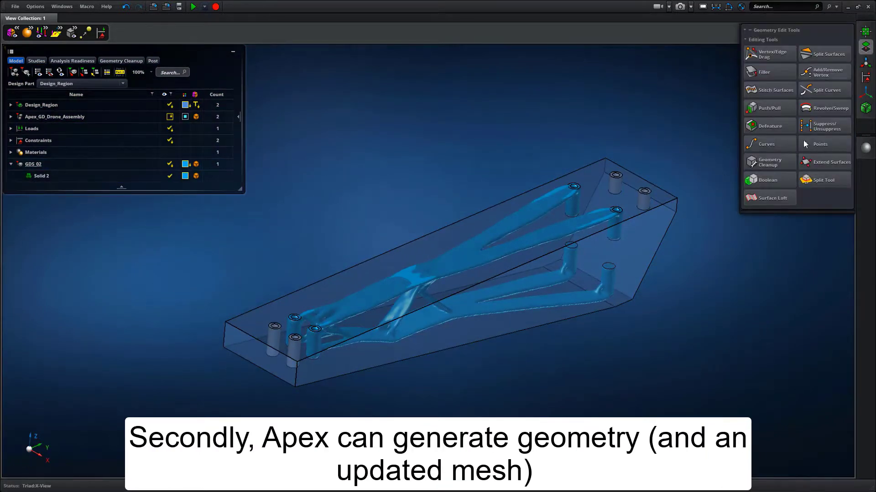
click(767, 178)
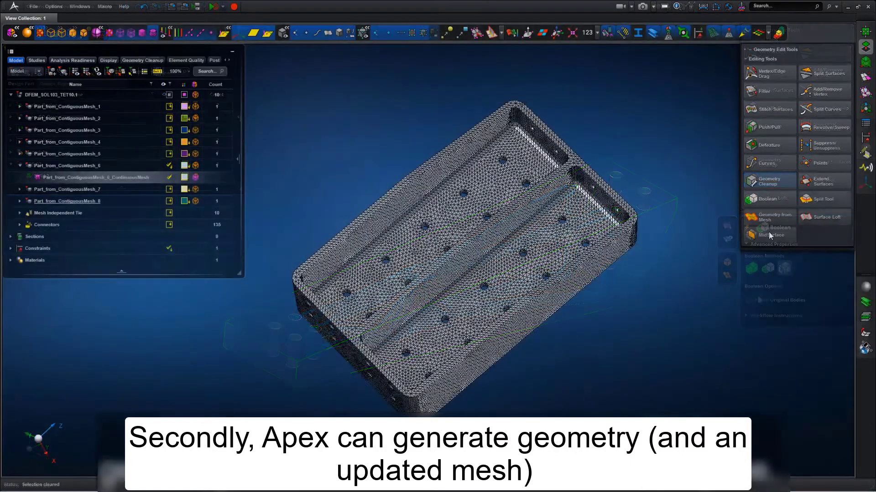
click(799, 346)
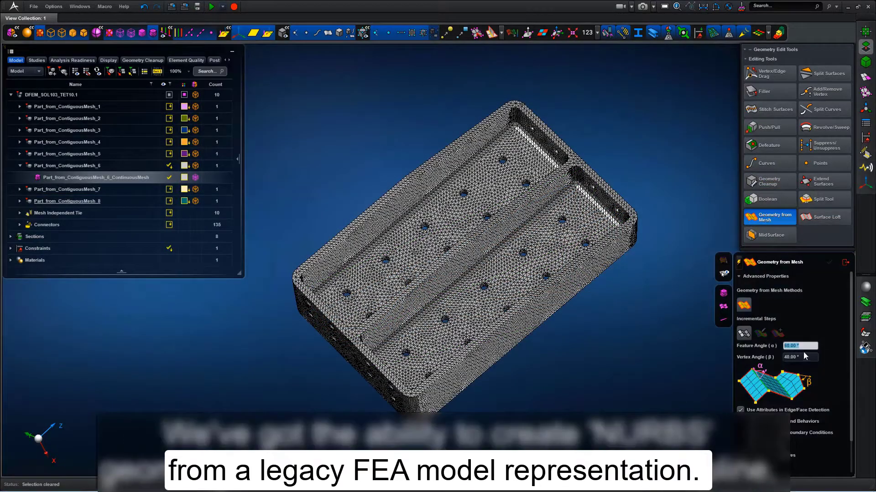
click(608, 199)
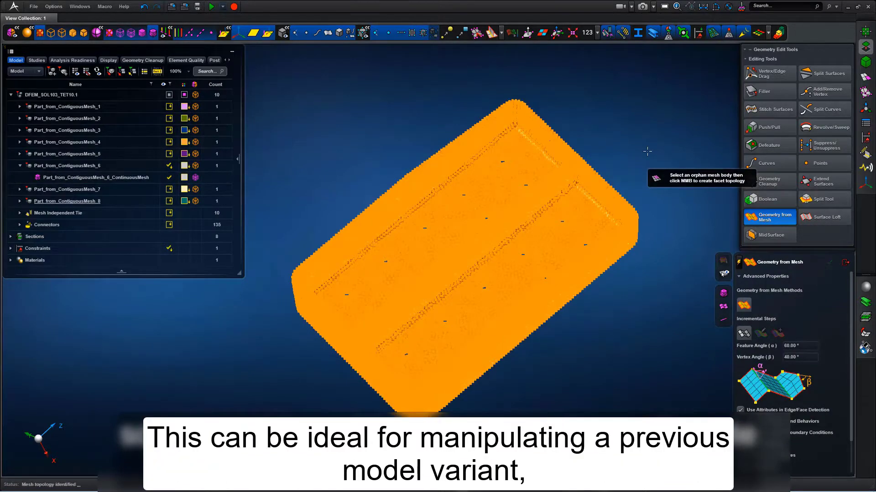
middle_click(648, 151)
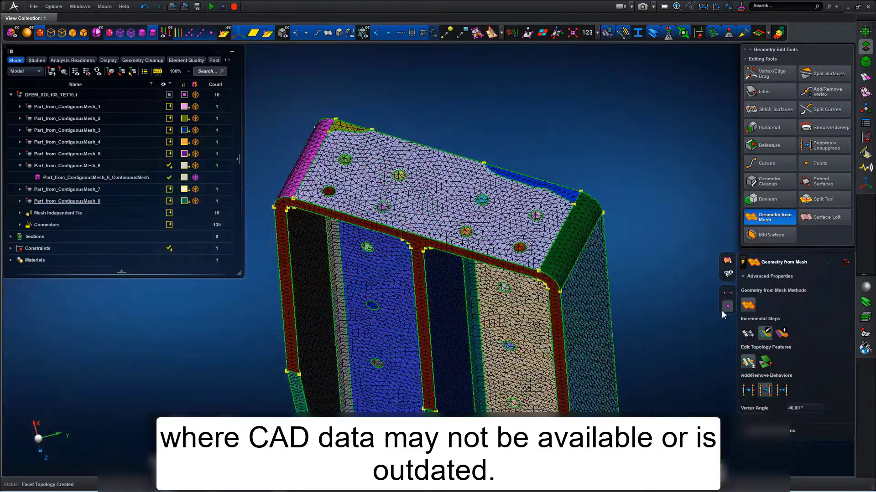
click(541, 186)
click(399, 150)
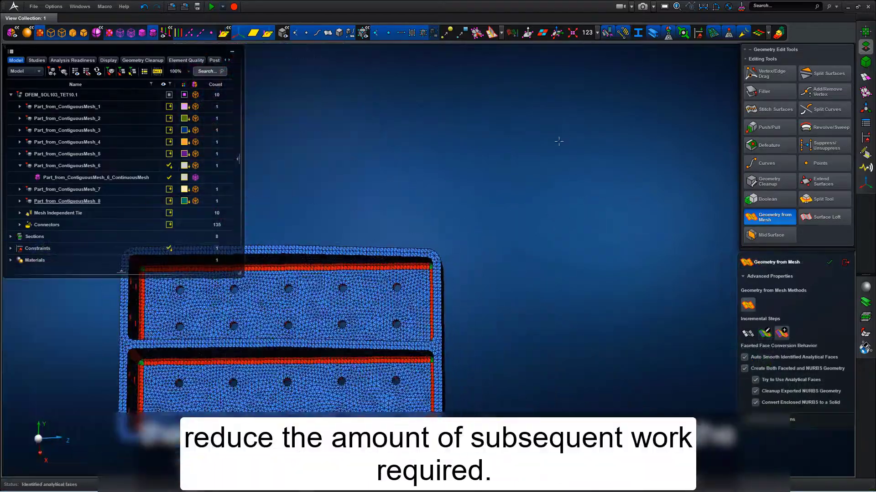
click(829, 263)
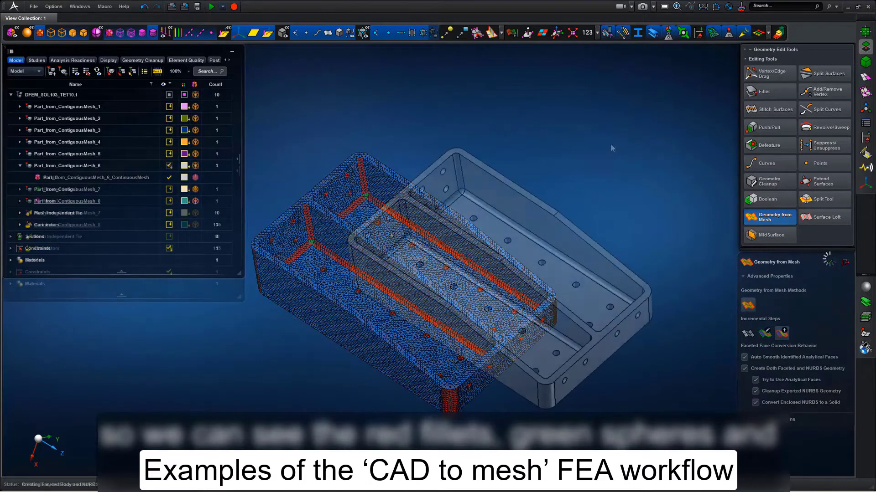
Step: Recognise the part's fillet and hole features, then bring up midsurface extraction
click(761, 145)
click(758, 295)
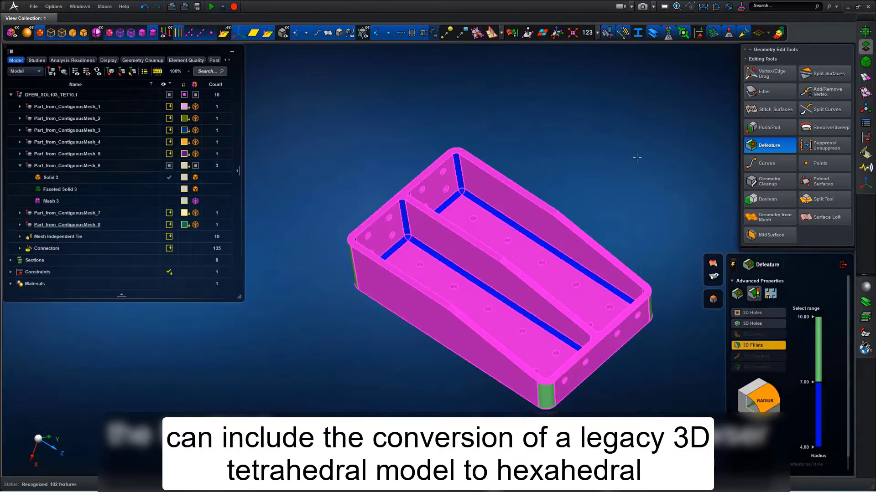
mouse_move(637, 157)
middle_down()
mouse_move(682, 142)
mouse_move(636, 174)
middle_up()
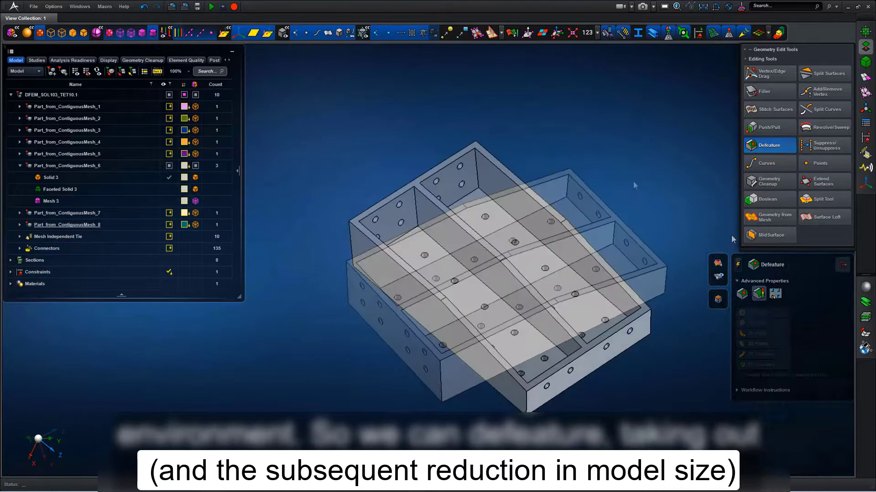
click(772, 237)
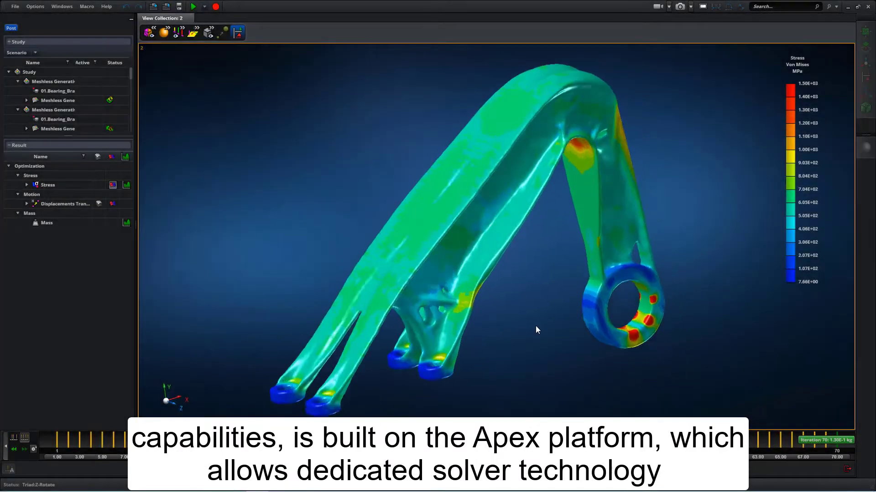
Step: Rotate the von Mises stress bracket, then close the multi-body study's Dynamic Camera panel
middle_drag(501, 313, 395, 306)
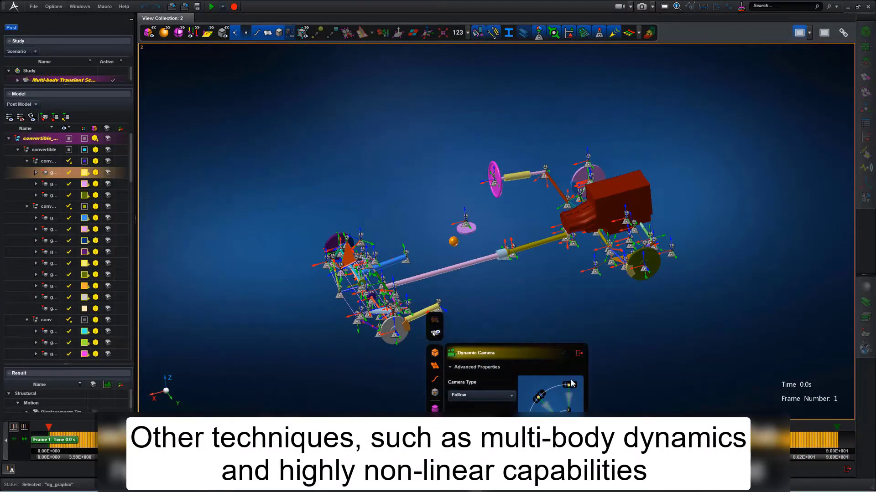
click(579, 353)
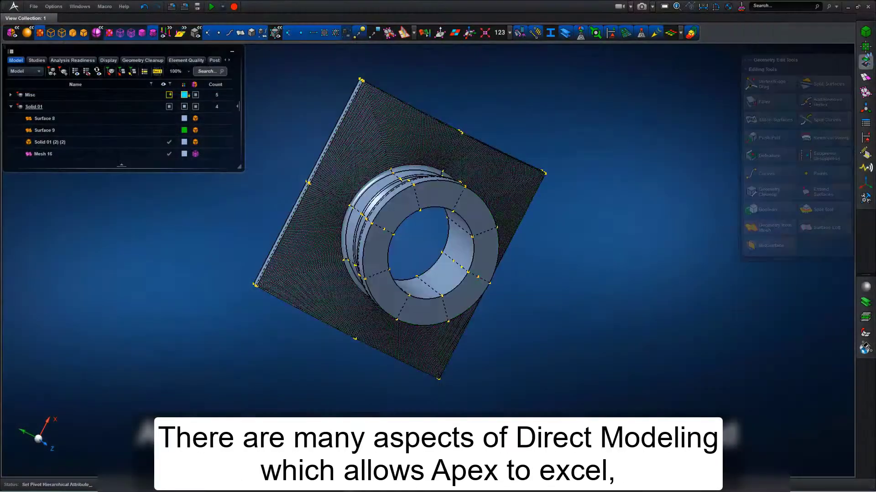
Step: Bring up the viewport radial menu to select the grommet-and-plate model
click(822, 160)
right_click(600, 236)
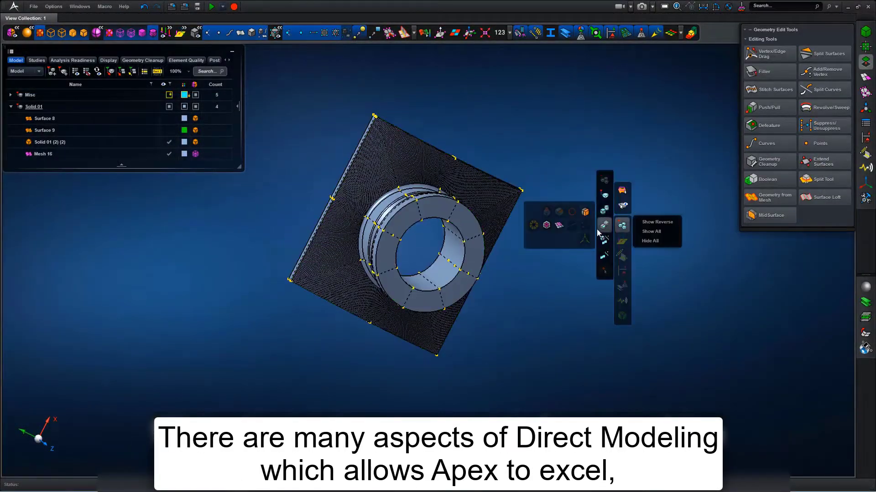
Step: Box-select the whole grommet-and-plate model, delete the selection, and rotate to isometric
drag(261, 89, 531, 401)
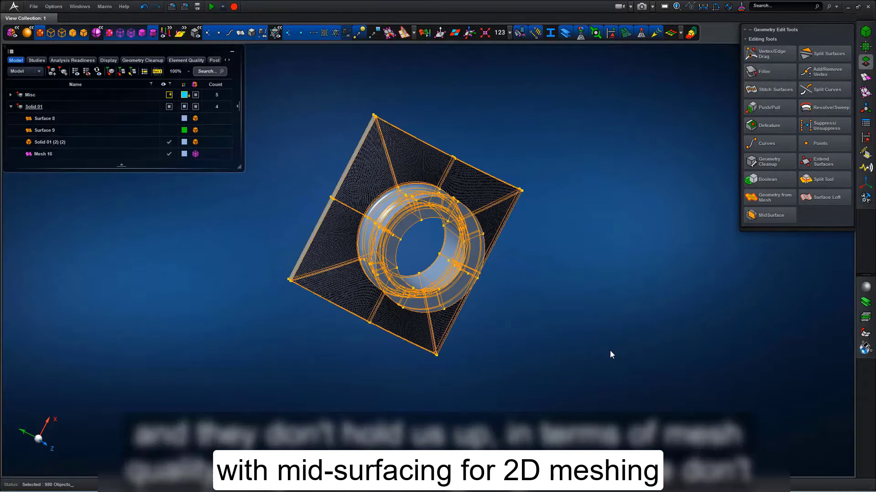
key(Delete)
middle_drag(594, 340, 787, 205)
Step: Hex-mesh the grommet solid with 2.5D Meshing into Mesh 17, then change the mesh topology display
click(865, 77)
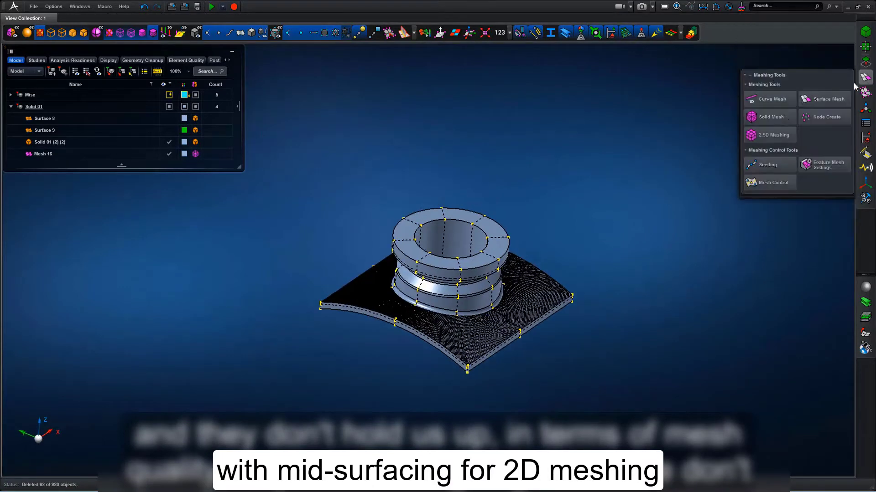
click(773, 135)
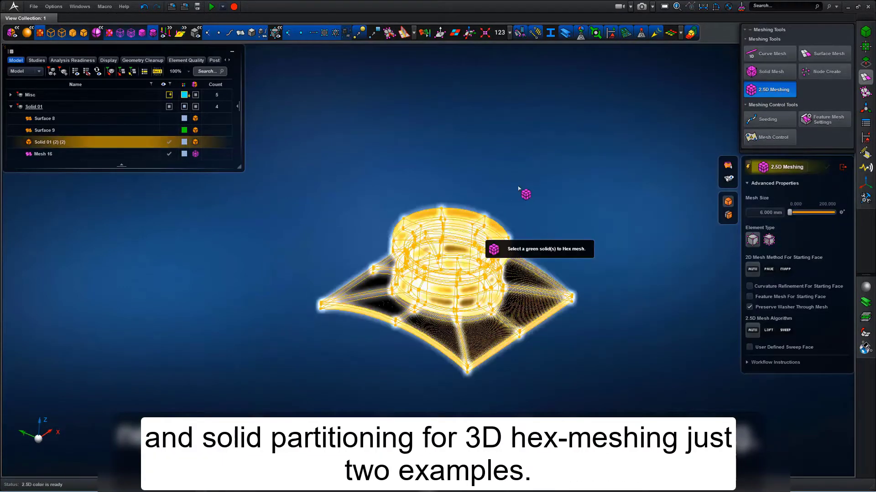
middle_click(518, 190)
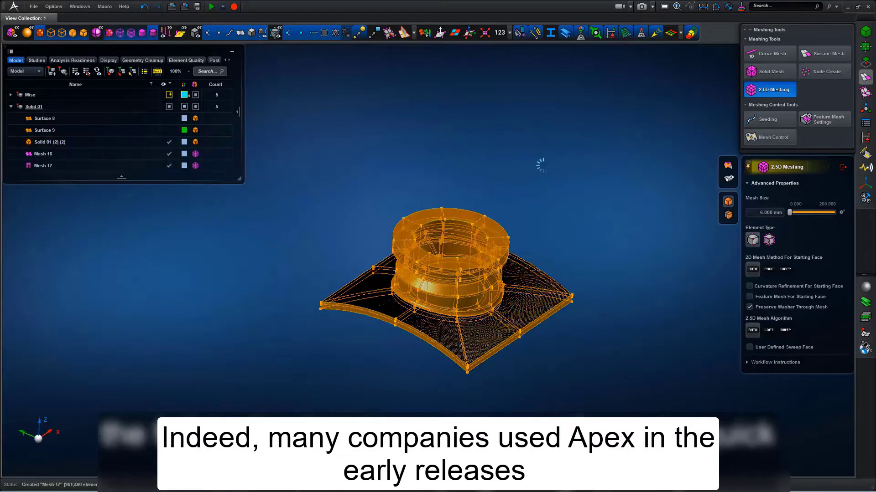
drag(355, 210, 437, 328)
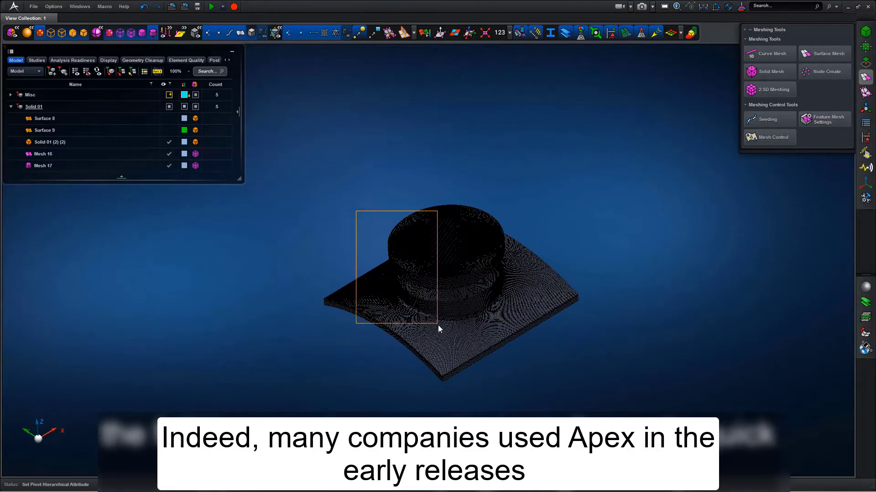
mouse_move(566, 243)
middle_down()
mouse_move(500, 164)
mouse_move(561, 160)
mouse_move(520, 123)
middle_up()
click(403, 34)
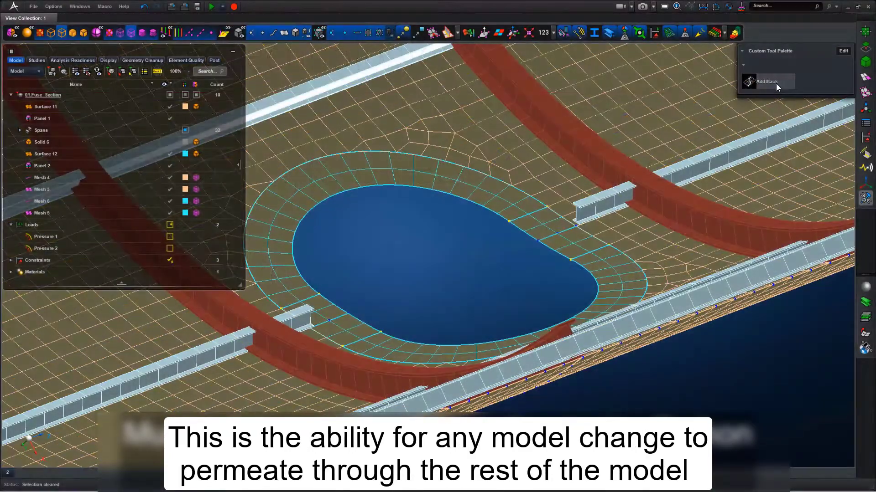
Step: Apply a ply stack to the cutout ring surface, Surface 12
click(775, 83)
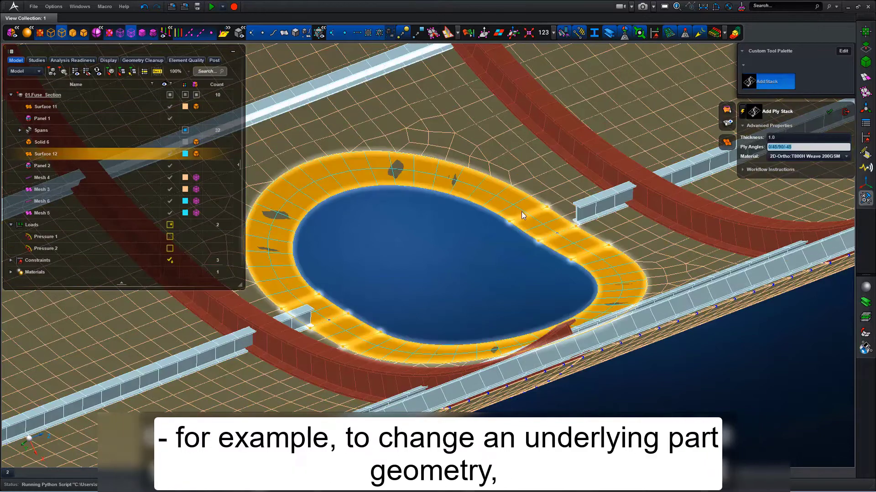
click(521, 211)
click(828, 113)
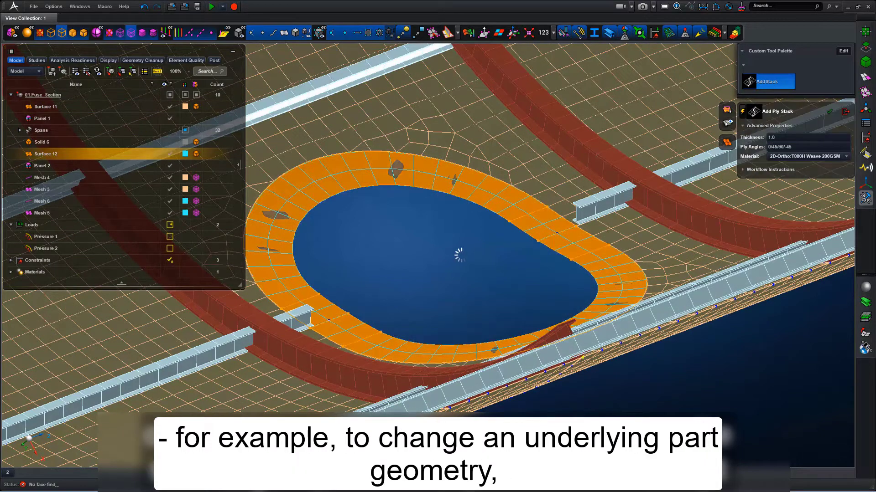
click(493, 264)
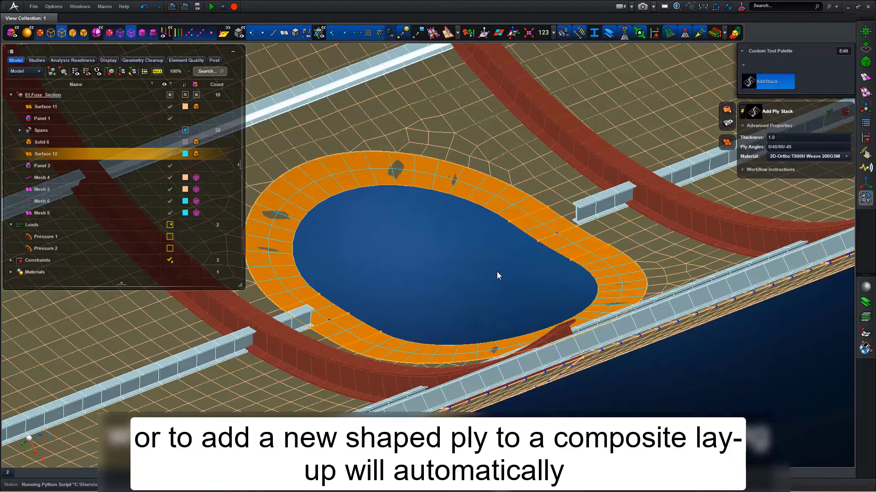
click(850, 112)
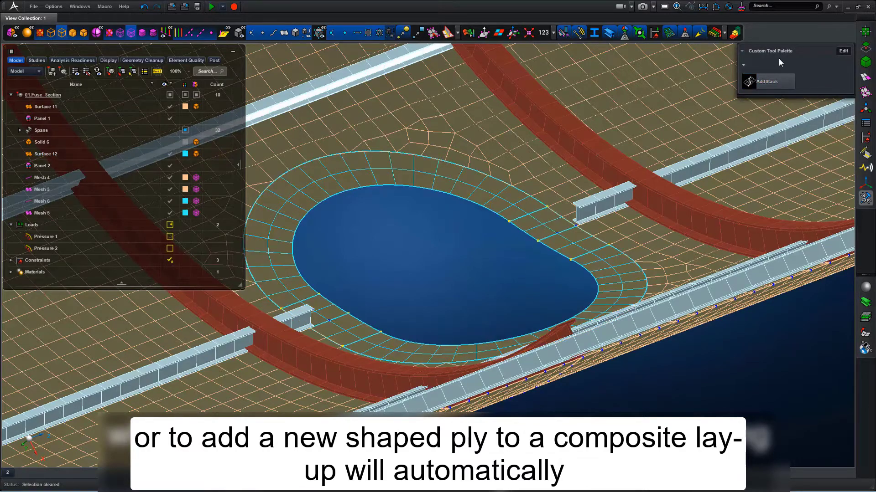
Step: Show thickness contours, core-sample the ring, and preview Plies B, H, J and above
click(715, 32)
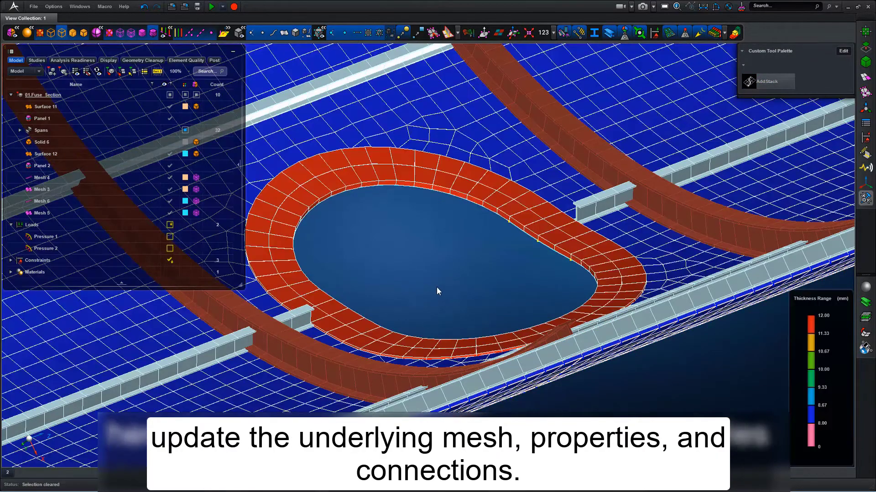
middle_drag(437, 290, 398, 301)
scroll(454, 249, up, 5)
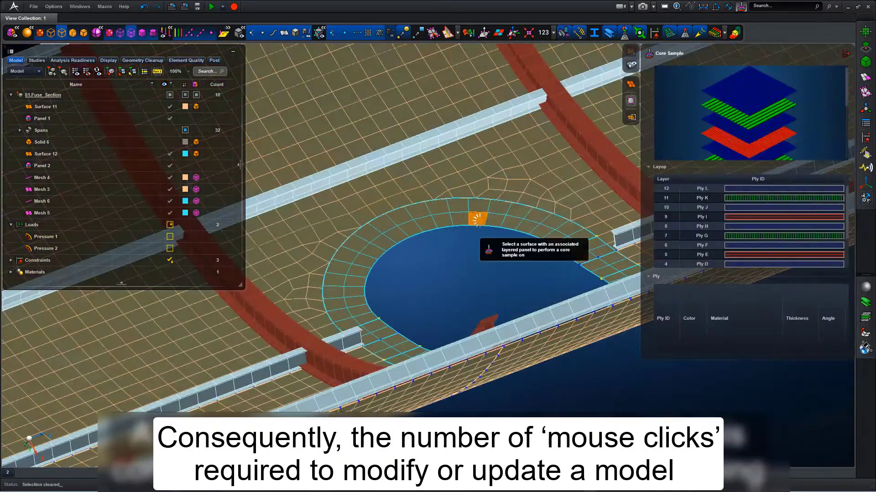
click(476, 216)
scroll(849, 197, down, 3)
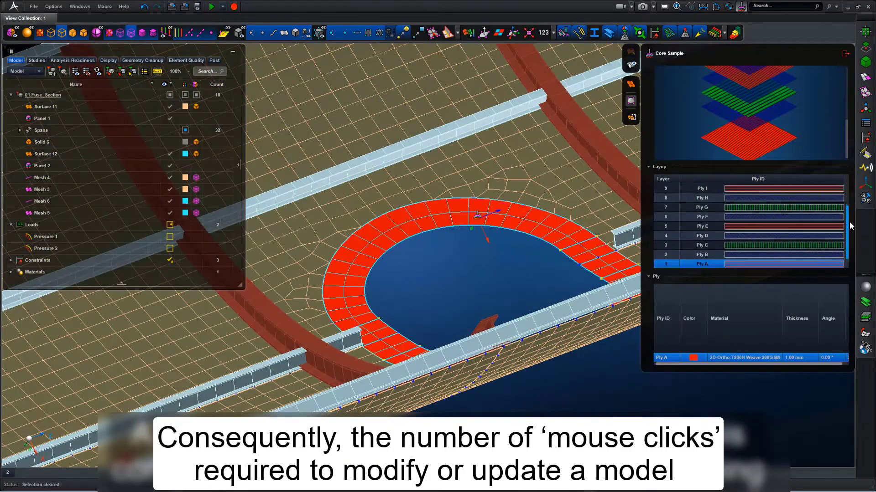
click(670, 244)
click(670, 226)
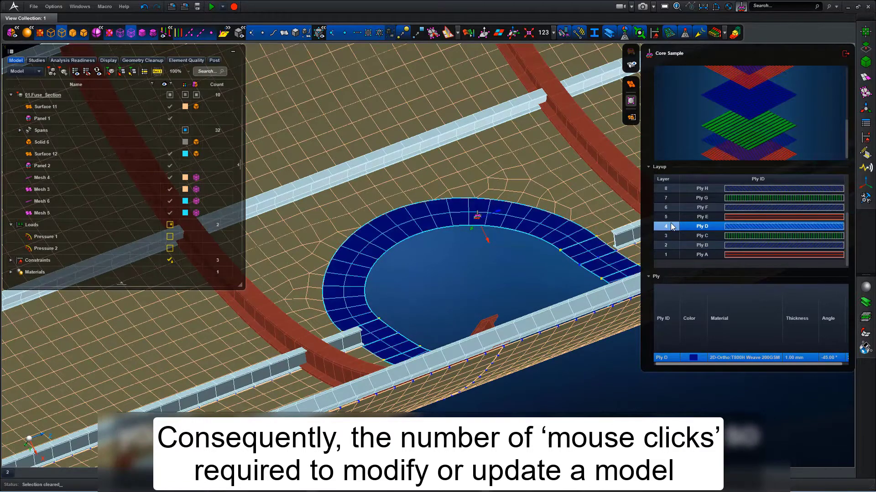
click(670, 198)
scroll(846, 229, up, 2)
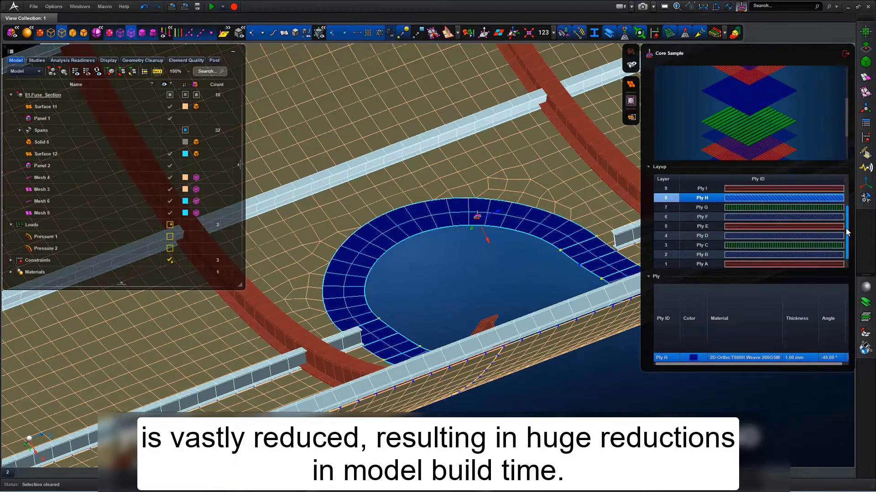
scroll(846, 218, up, 2)
click(670, 207)
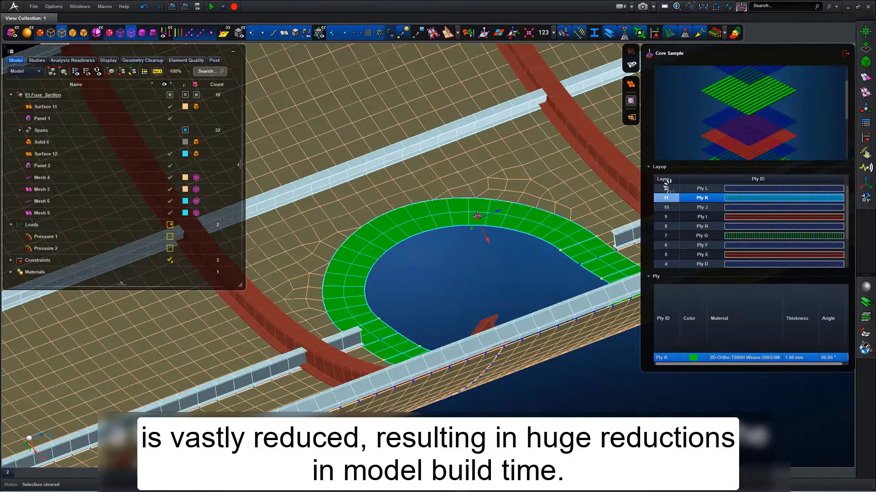
click(669, 188)
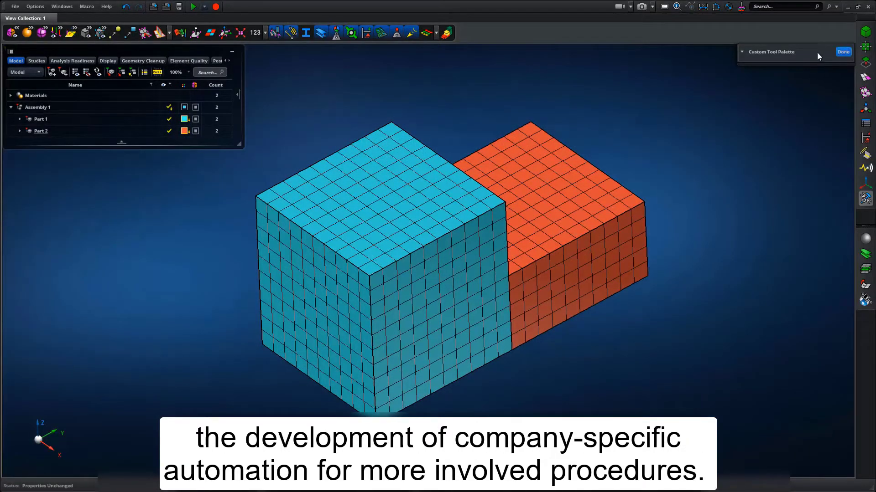
Step: Add a Mass Properties custom tool with icon auMassPropsFE.png and script auMassProps2_ui.py
click(829, 58)
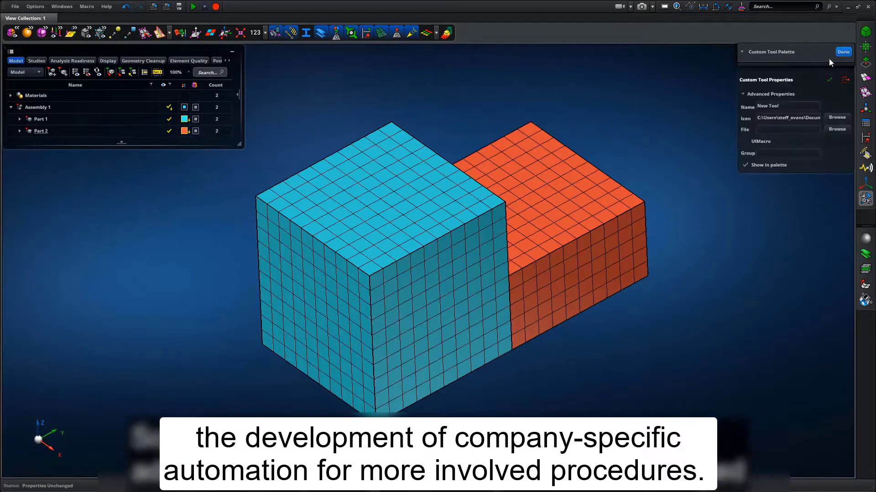
click(790, 106)
text(Mass Properties)
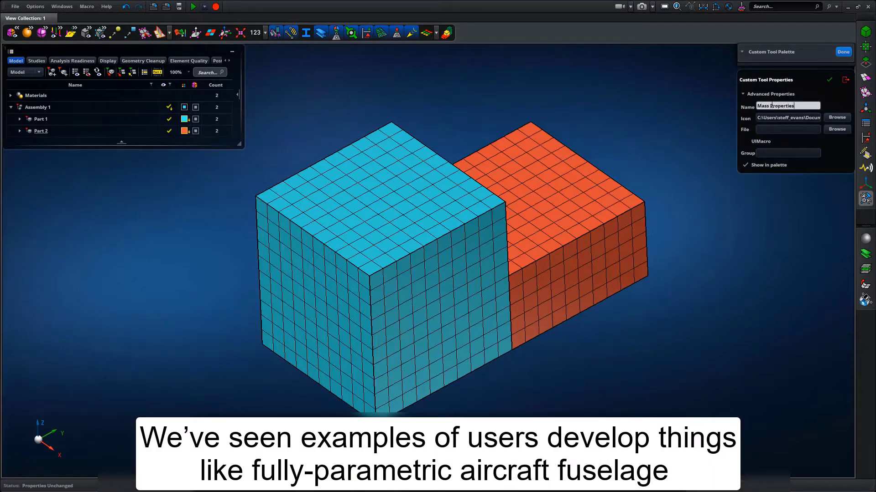
click(833, 118)
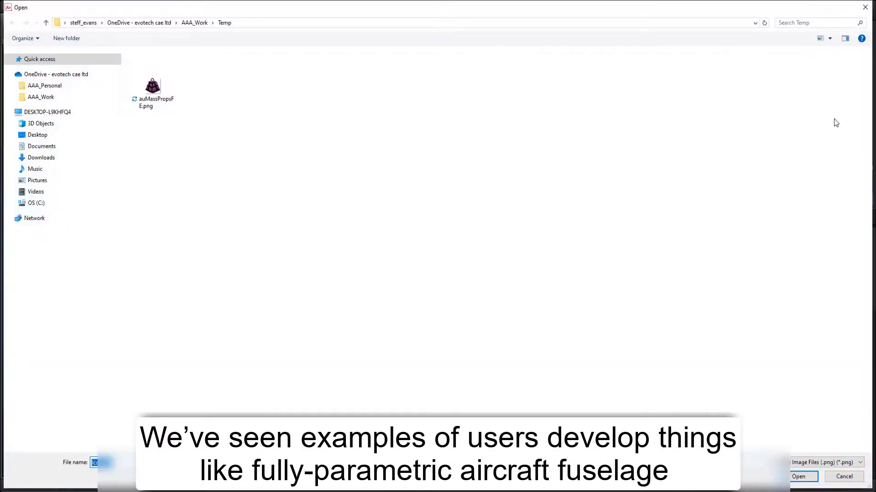
click(152, 89)
click(798, 477)
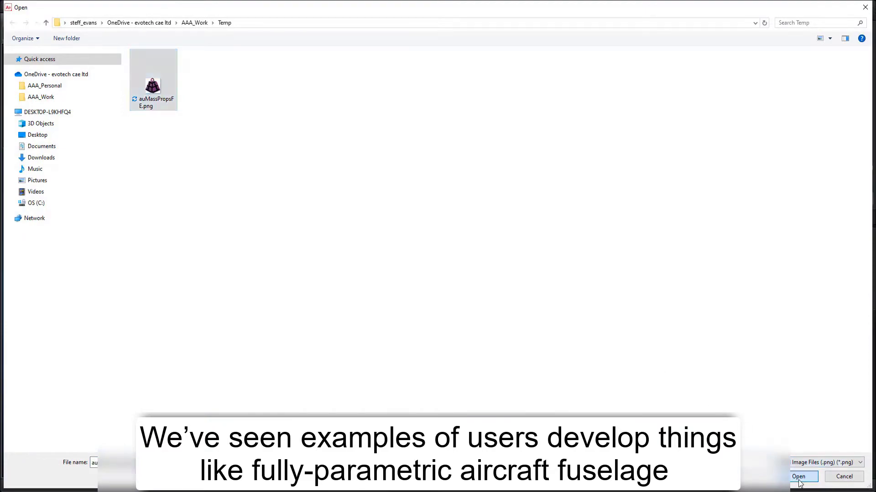
click(836, 129)
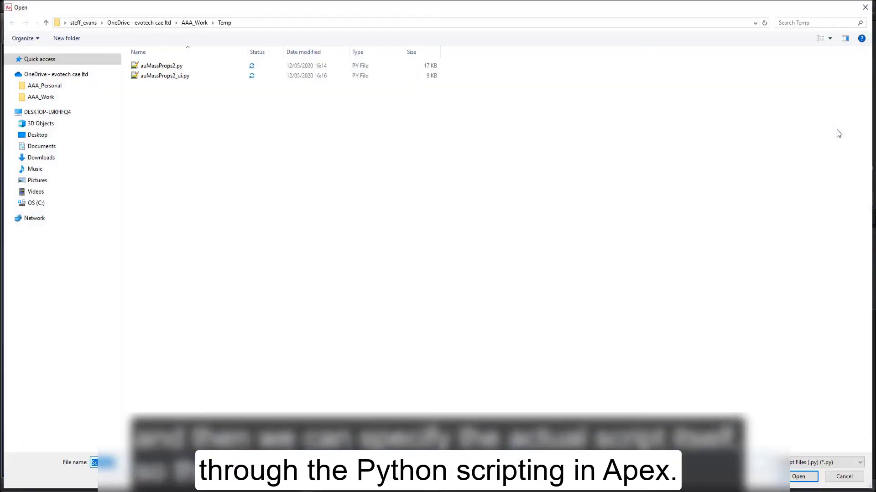
click(164, 75)
Step: Confirm the script, then open Add Ply Stack from Utilities with its workflow instructions expanded
click(798, 477)
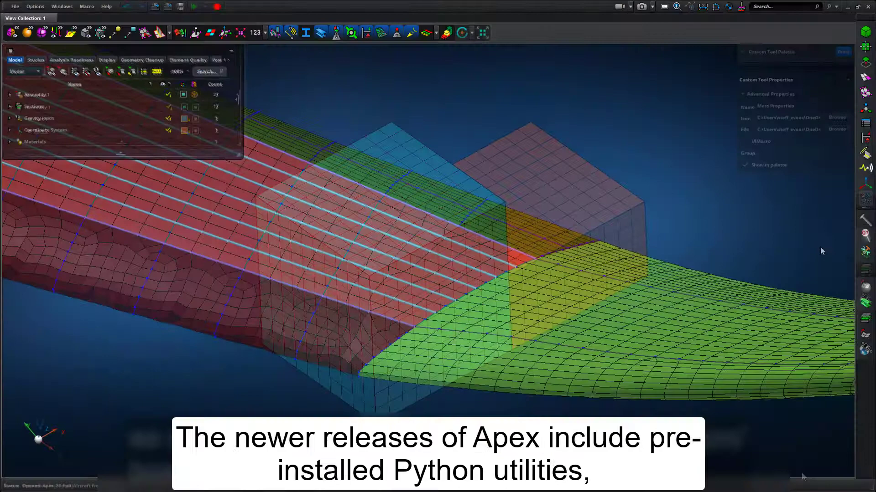
click(865, 222)
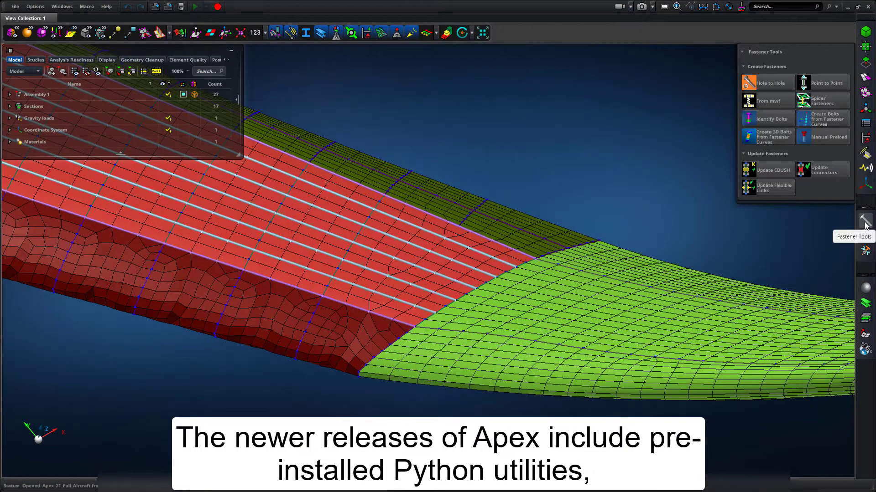
click(866, 235)
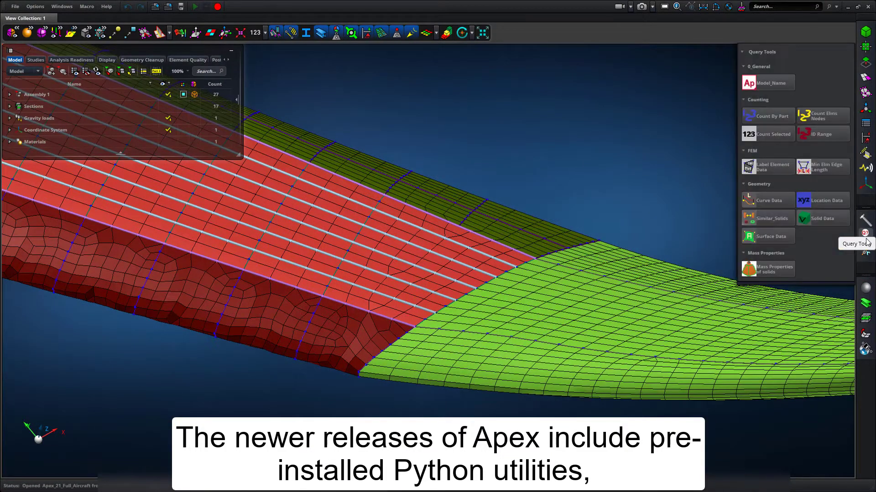
click(866, 258)
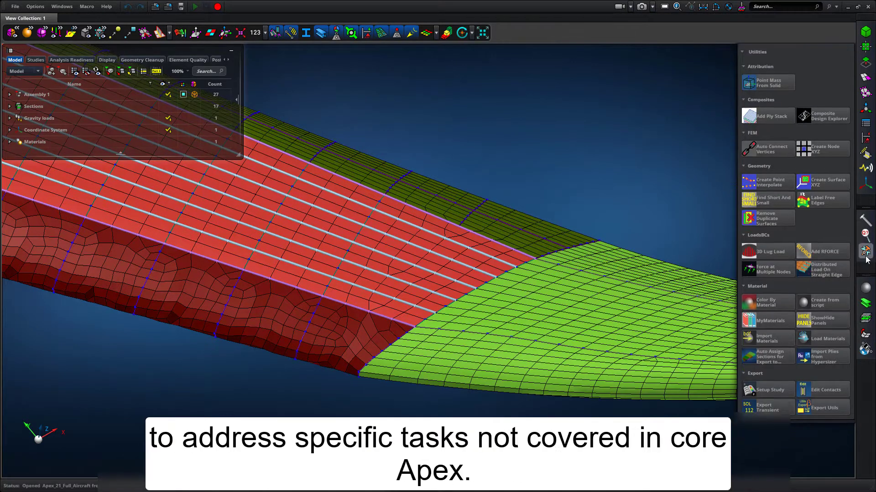
click(769, 113)
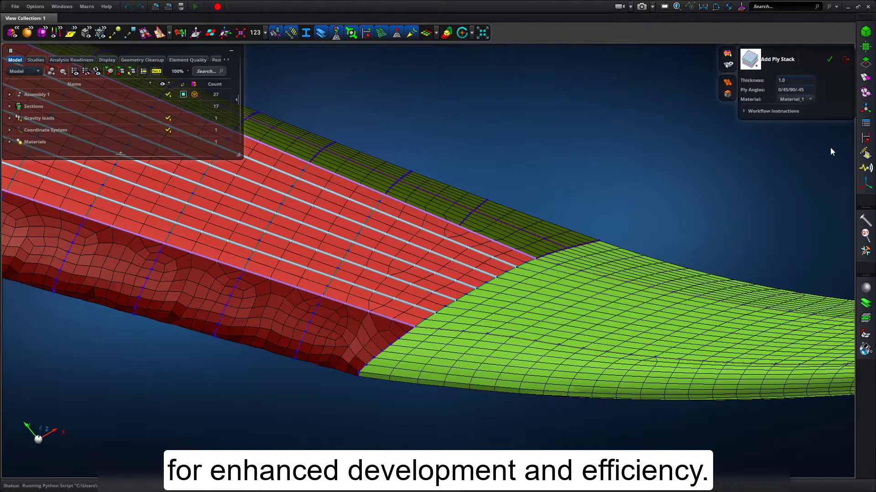
click(745, 111)
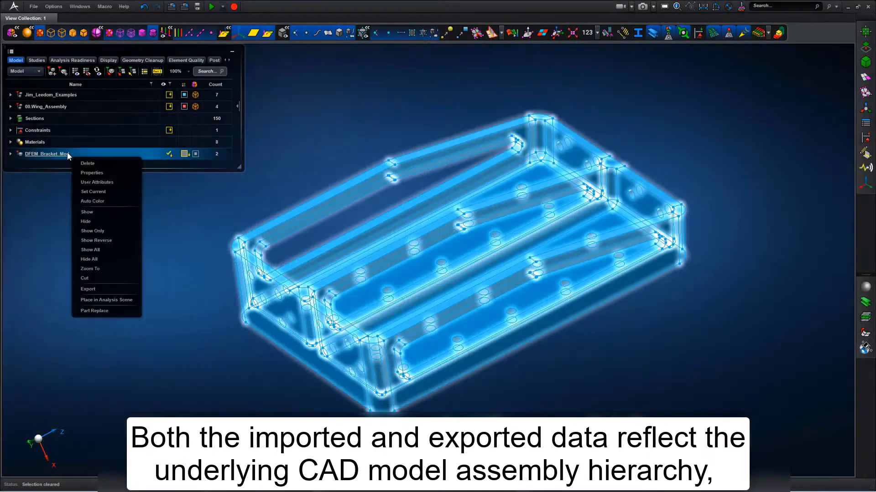
Step: Export DFEM_Bracket_Mod as the IGES file DFEM_Bracket_Mod.igs
click(99, 290)
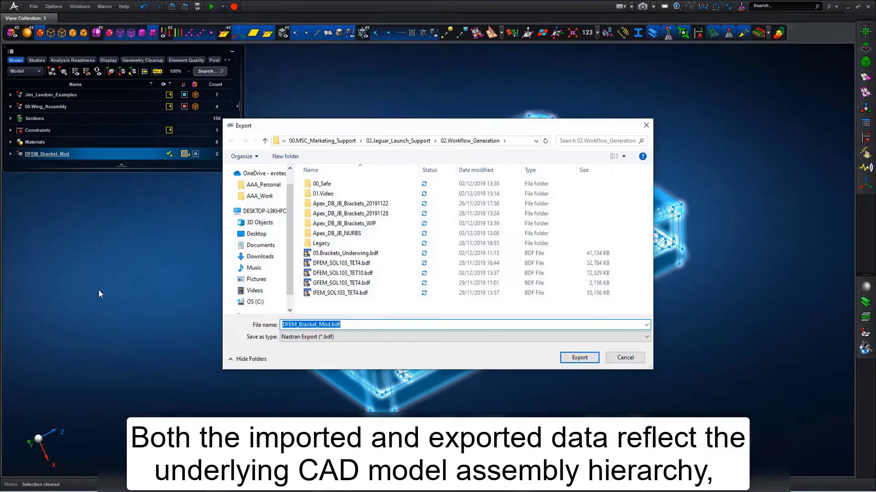
click(646, 325)
click(646, 325)
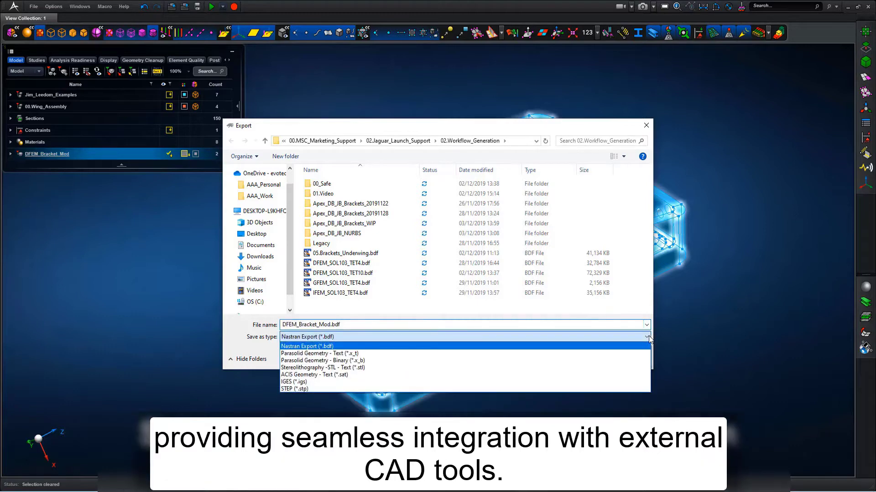
click(317, 384)
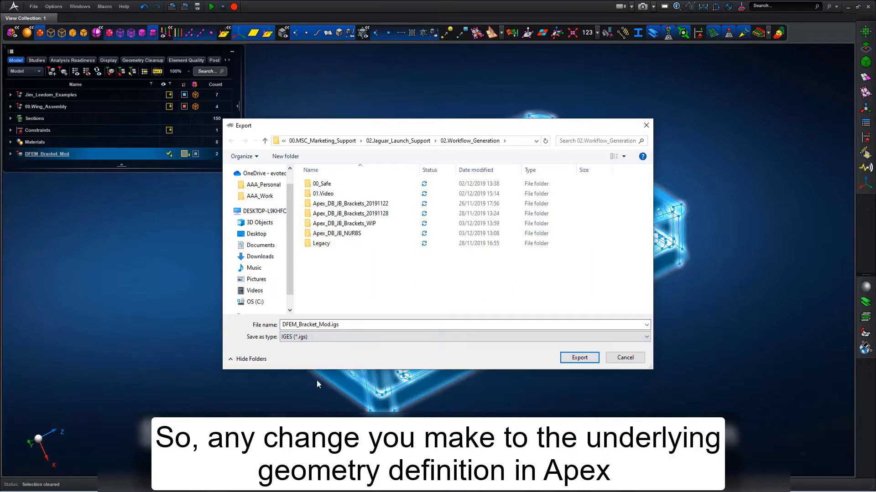
click(581, 361)
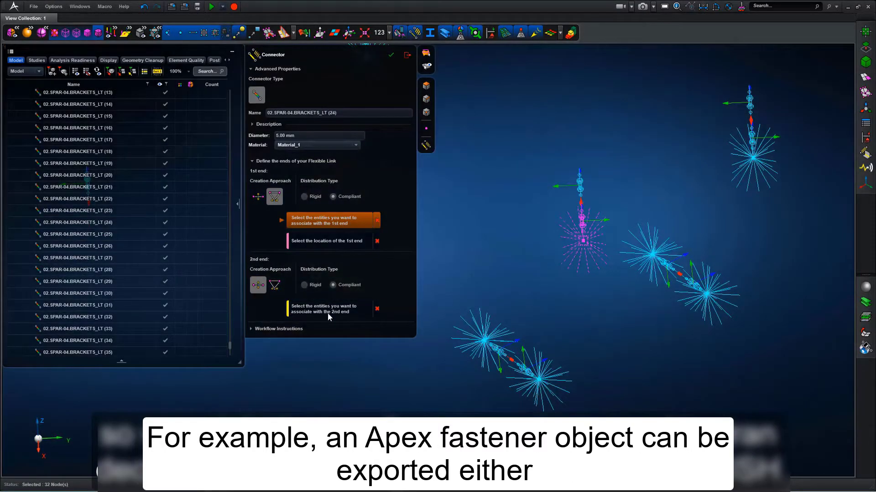
Step: Copy the name 02.SPAR-04.BRACKETS_LT (24) from the Connector editor's Name field
right_click(319, 113)
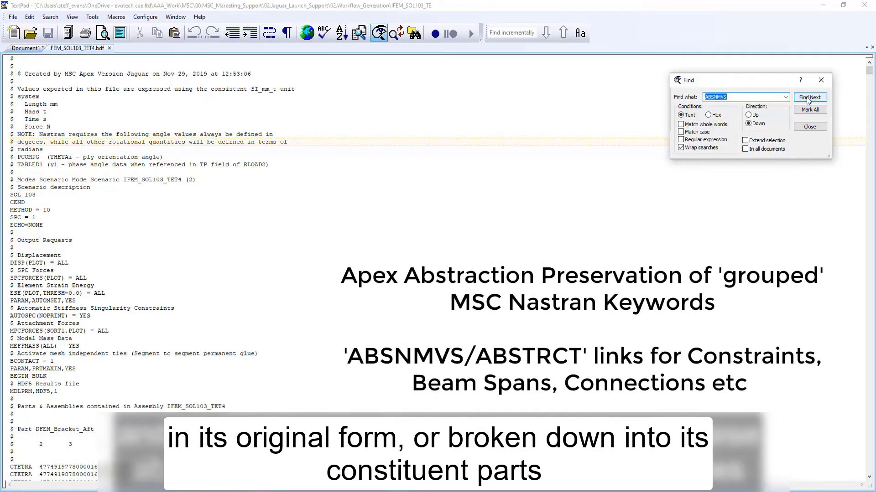
Step: Search the file for ABSNMVS entries and the connector name, marking its ABSNAME lines
click(808, 98)
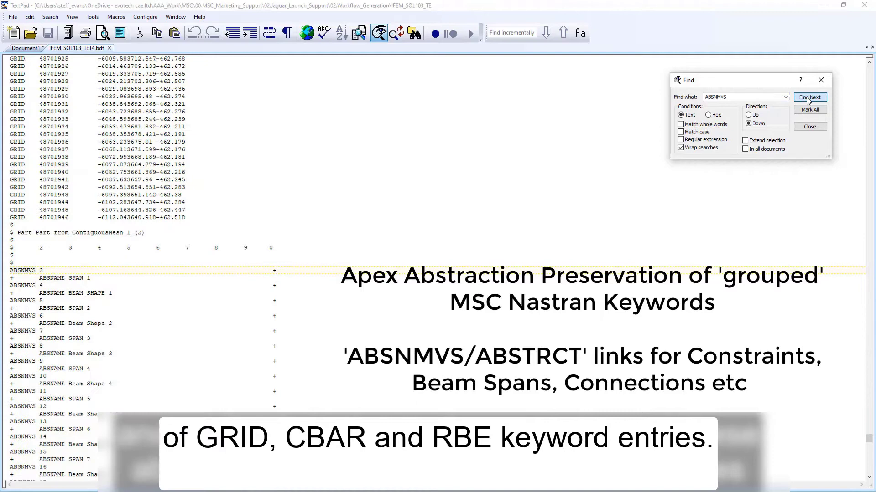
click(808, 98)
click(808, 98)
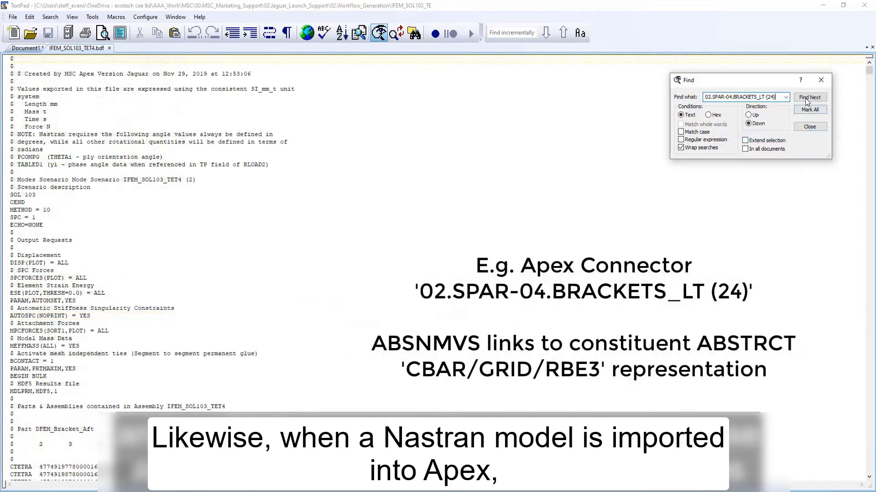
click(807, 98)
drag(166, 270, 4, 265)
click(75, 263)
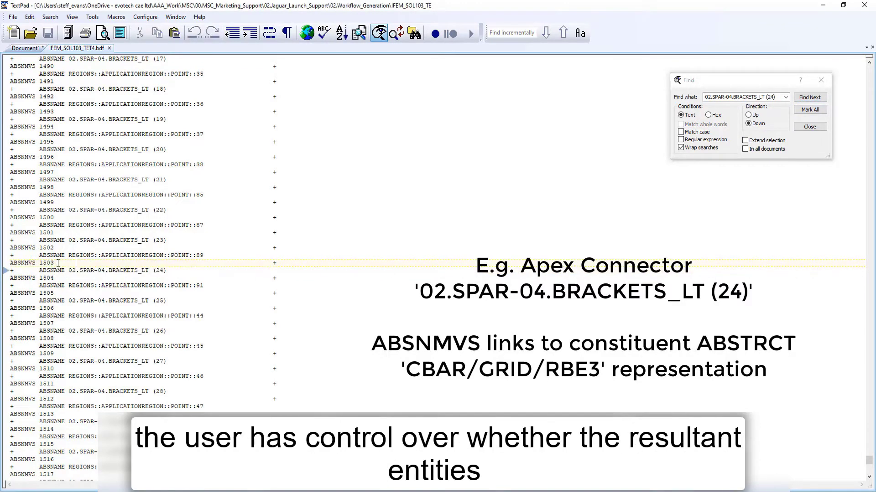
Step: Copy entry number 1503, search for it, and select the three FLEXLINK1503 lines
double_click(47, 263)
right_click(48, 263)
click(64, 295)
drag(725, 97, 761, 97)
key(ctrl+a)
key(ctrl+v)
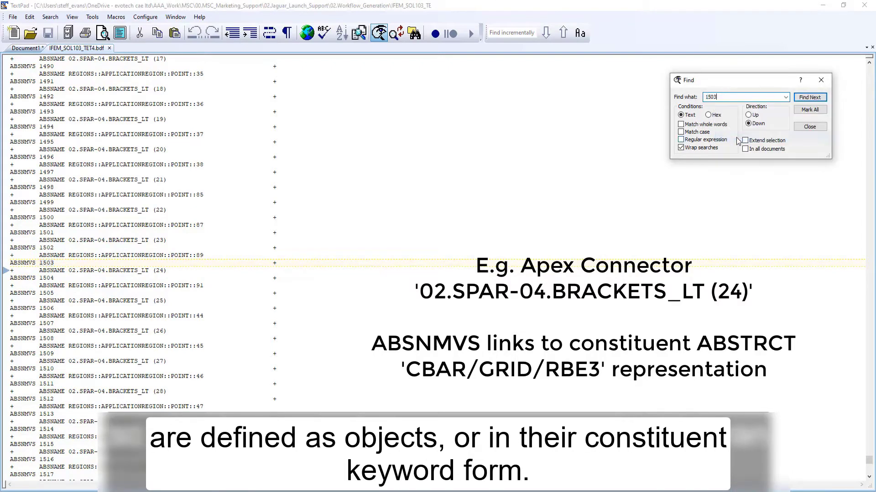
drag(10, 268, 161, 293)
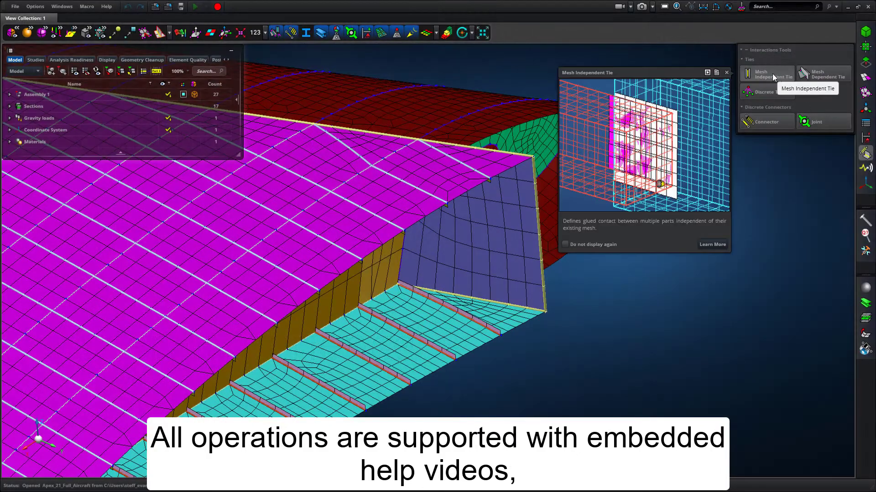
Step: Open F1 help for Mesh Independent Tie and load its help video
key(F1)
click(590, 160)
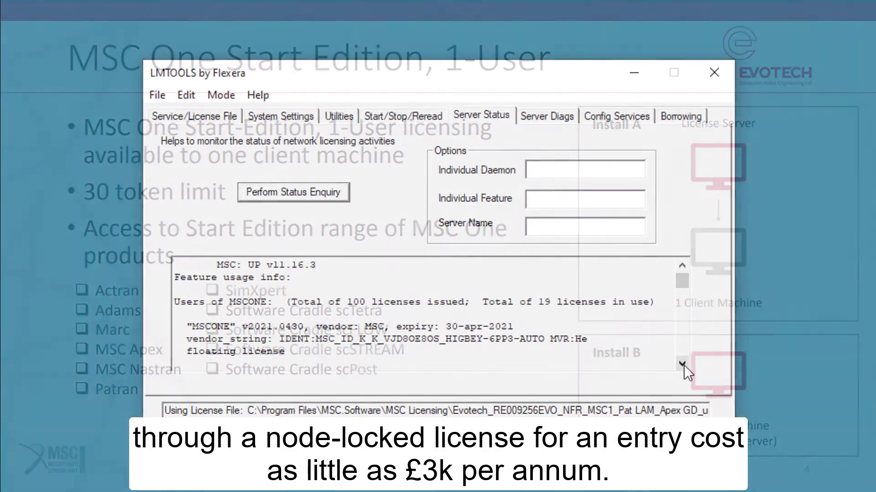
click(683, 364)
click(683, 365)
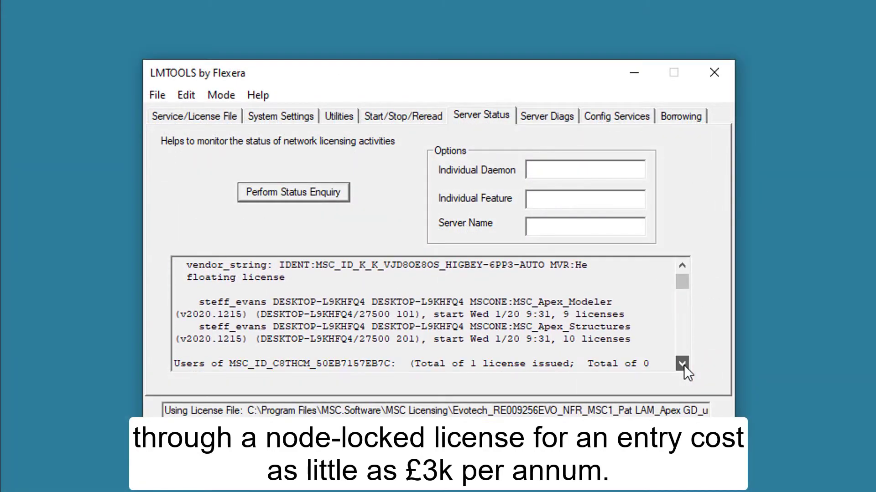
click(684, 365)
click(683, 365)
click(683, 364)
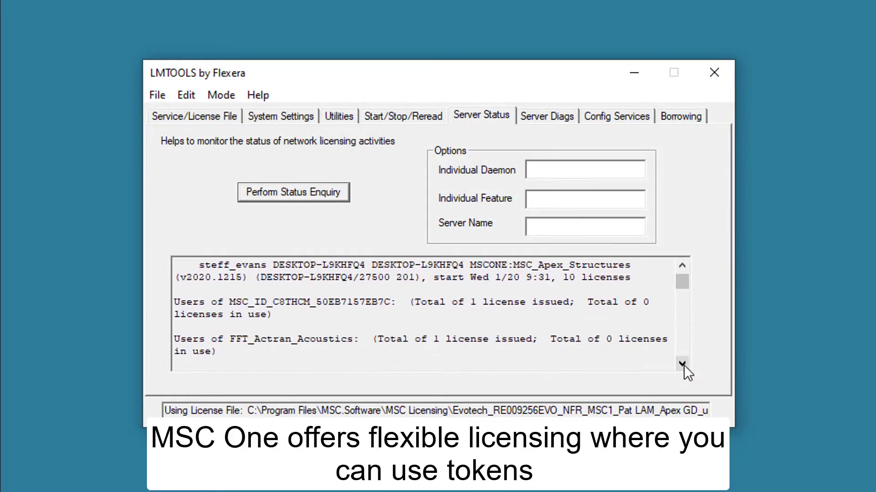
click(684, 365)
click(683, 365)
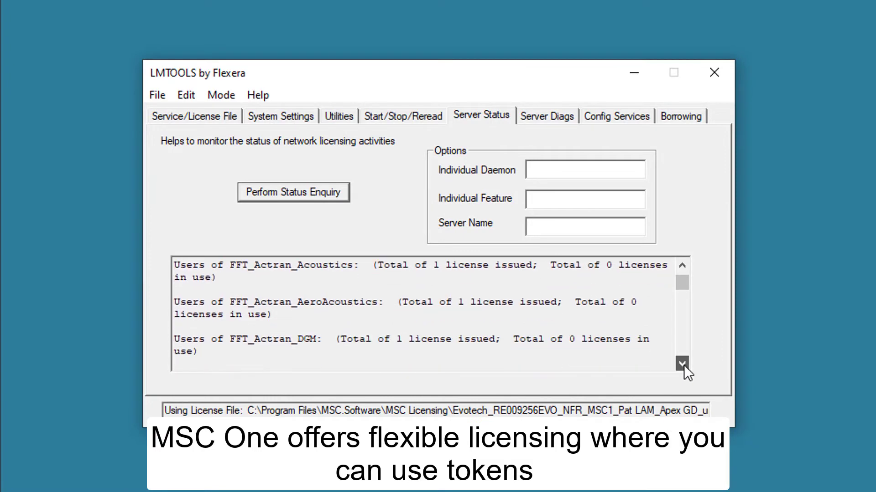
click(683, 364)
click(683, 365)
click(683, 365)
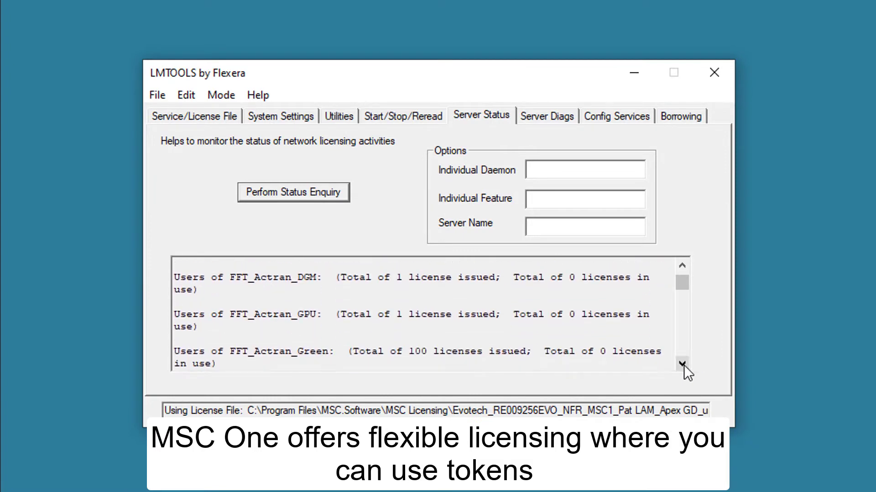